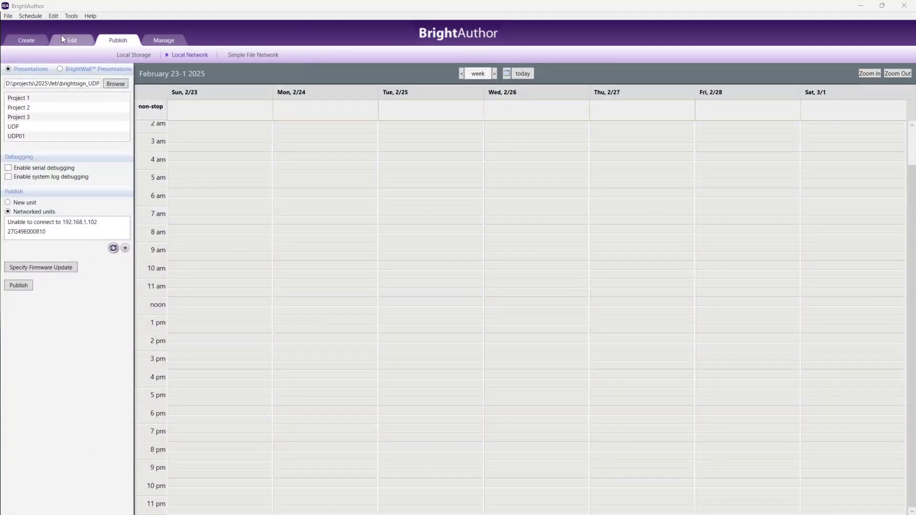
Start a new presentation from the File menu, bringing up the Project 4 setup dialog
{"action": "left_click", "coordinate": [8, 16]}
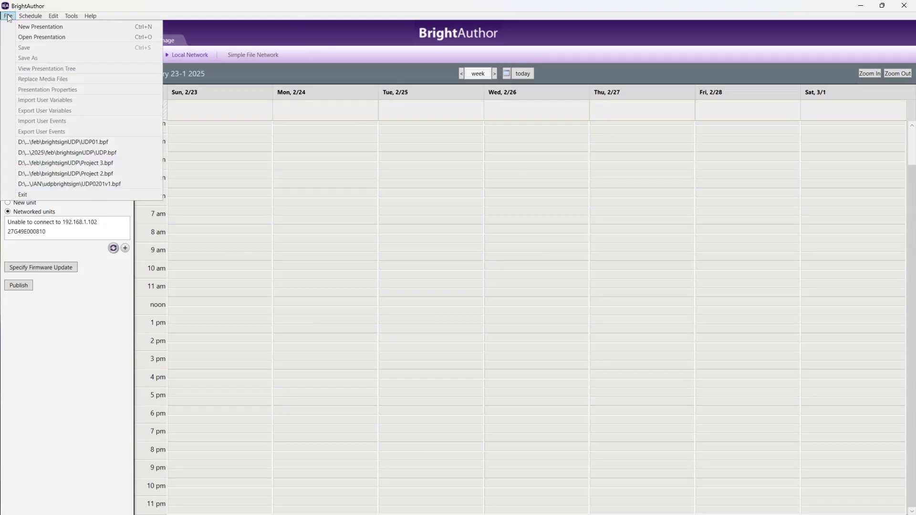
{"action": "left_click", "coordinate": [37, 27]}
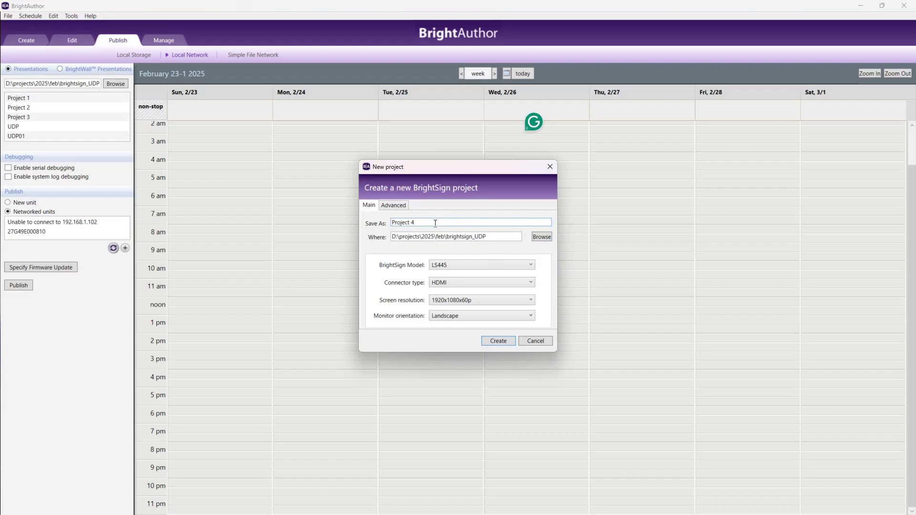
Rename the project from Project 4 to 'udp', keeping LS445 as the player model
{"action": "key", "text": "BackSpace"}
{"action": "key", "text": "BackSpace"}
{"action": "key", "text": "BackSpace"}
{"action": "key", "text": "BackSpace"}
{"action": "key", "text": "BackSpace"}
{"action": "key", "text": "BackSpace"}
{"action": "key", "text": "BackSpace"}
{"action": "key", "text": "BackSpace"}
{"action": "key", "text": "BackSpace"}
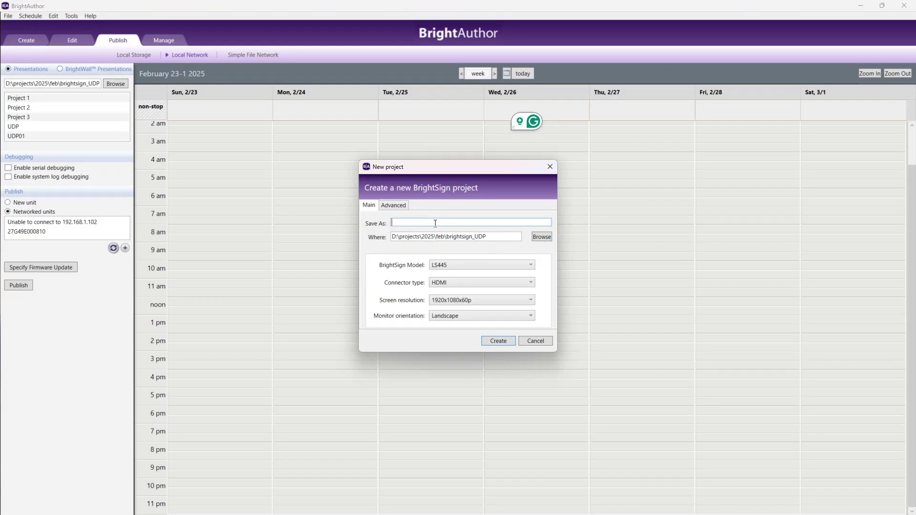
{"action": "type", "text": "udp"}
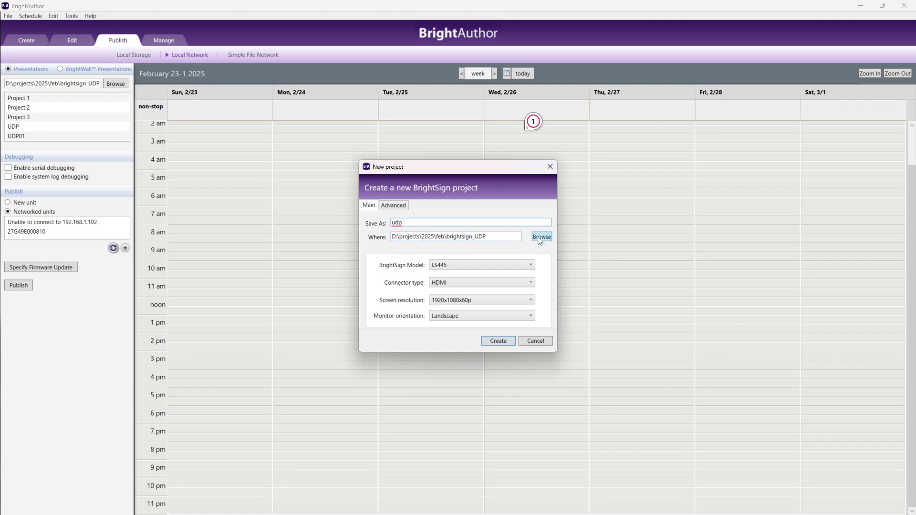
{"action": "left_click", "coordinate": [464, 266]}
{"action": "left_click", "coordinate": [464, 267]}
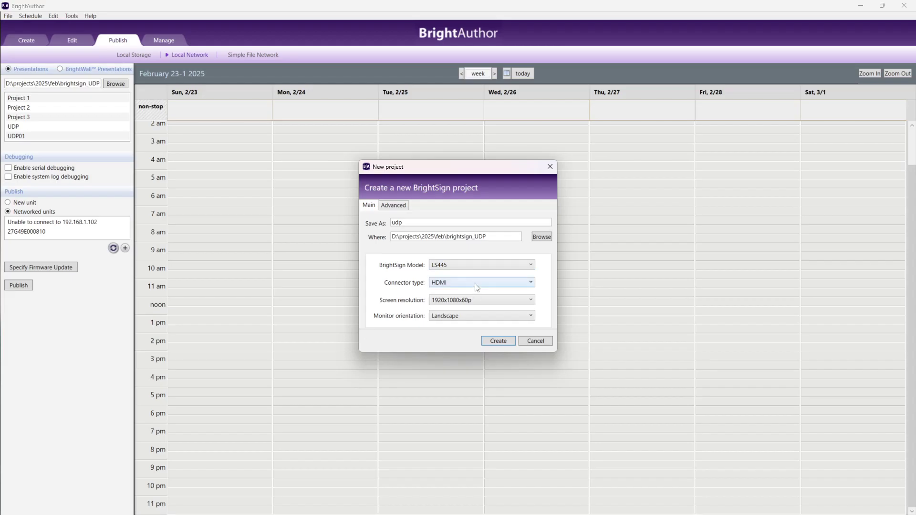
Set the screen resolution to 1920x1080x59.94p and keep Landscape orientation
{"action": "left_click", "coordinate": [475, 301]}
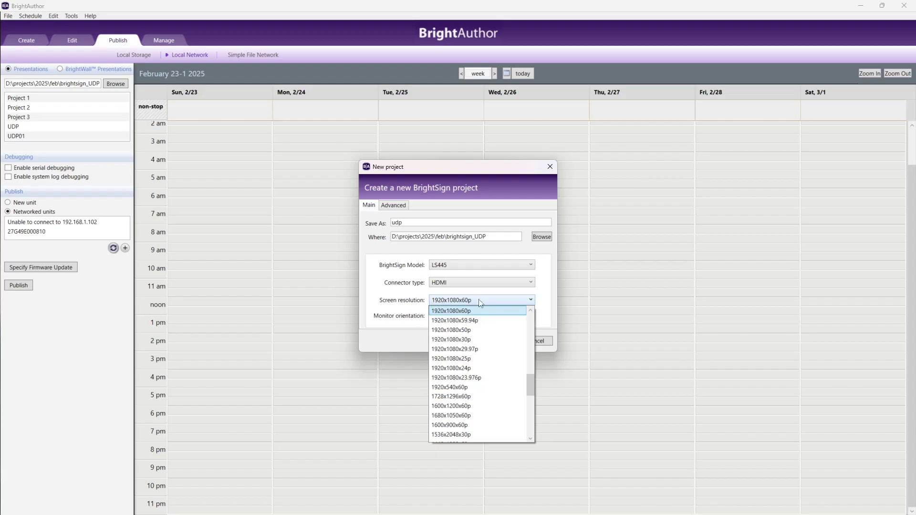
{"action": "scroll", "coordinate": [472, 359], "scroll_direction": "up", "scroll_amount": 10}
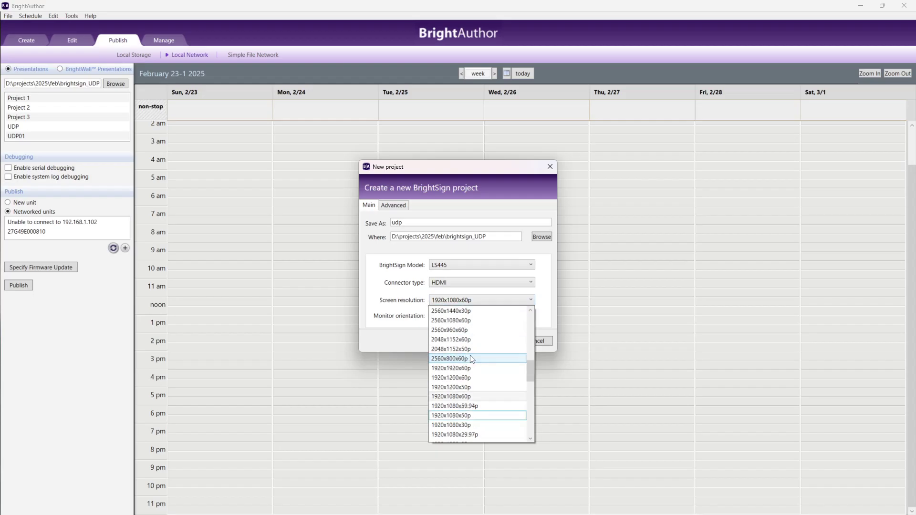
{"action": "scroll", "coordinate": [444, 316], "scroll_direction": "up", "scroll_amount": 1}
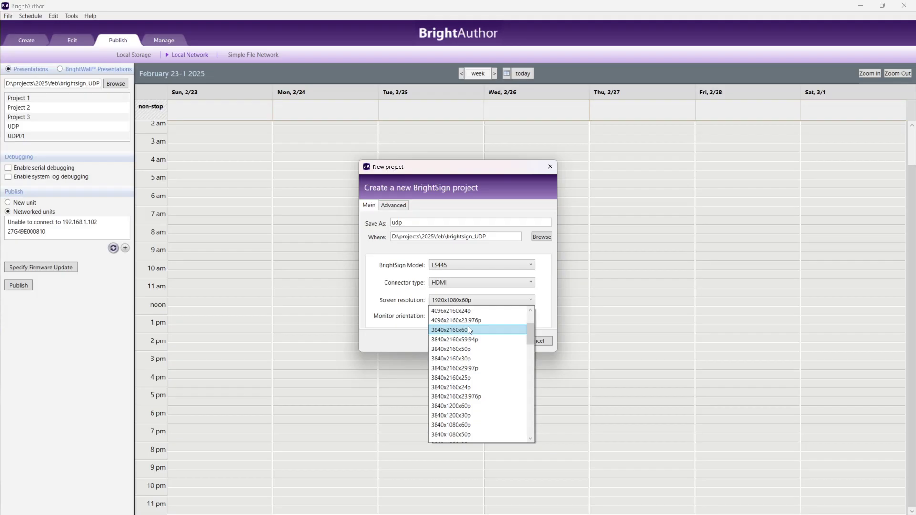
{"action": "scroll", "coordinate": [458, 384], "scroll_direction": "down", "scroll_amount": 5}
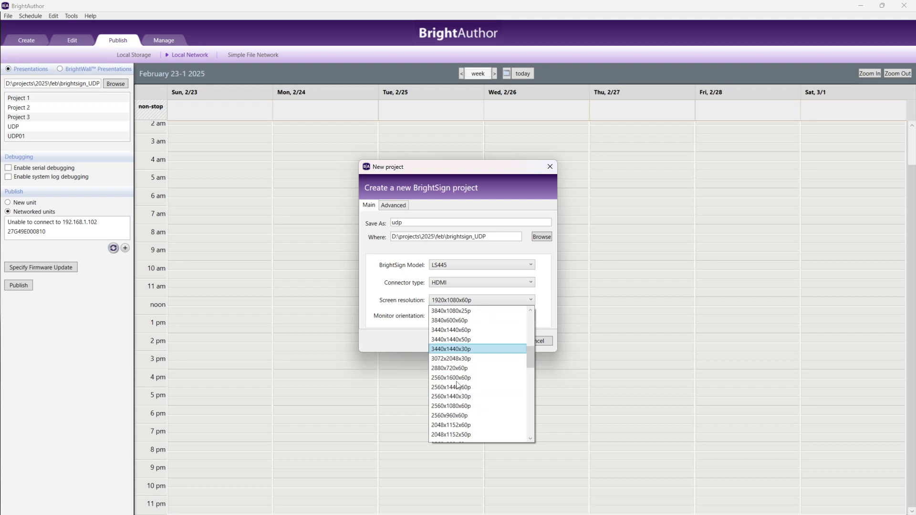
{"action": "scroll", "coordinate": [458, 385], "scroll_direction": "down", "scroll_amount": 2}
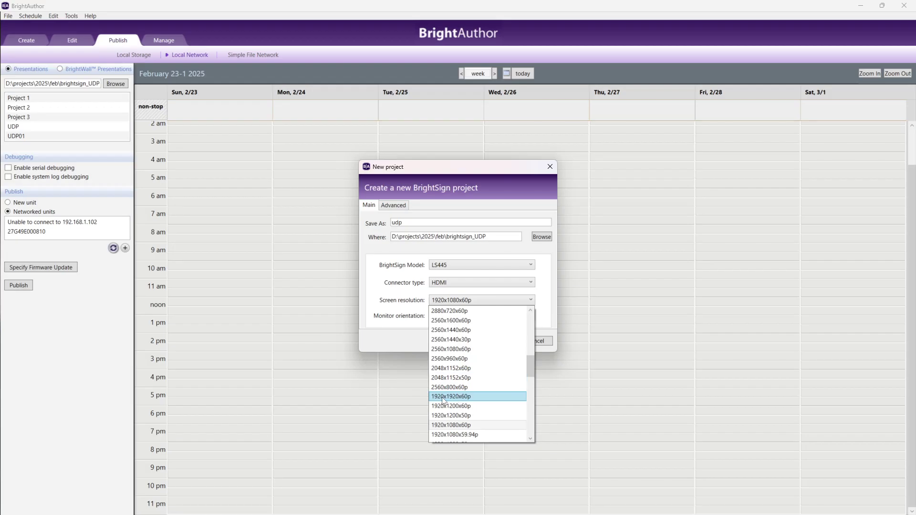
{"action": "scroll", "coordinate": [453, 410], "scroll_direction": "down", "scroll_amount": 1}
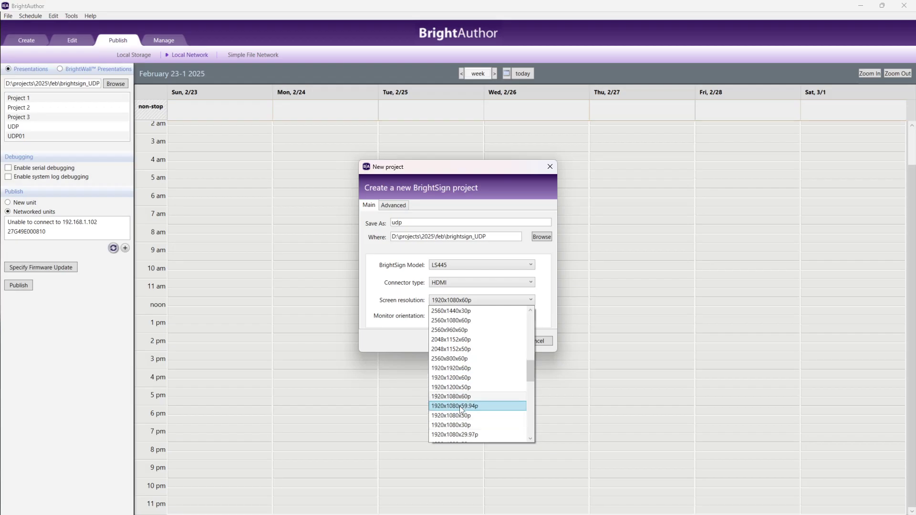
{"action": "left_click", "coordinate": [460, 406]}
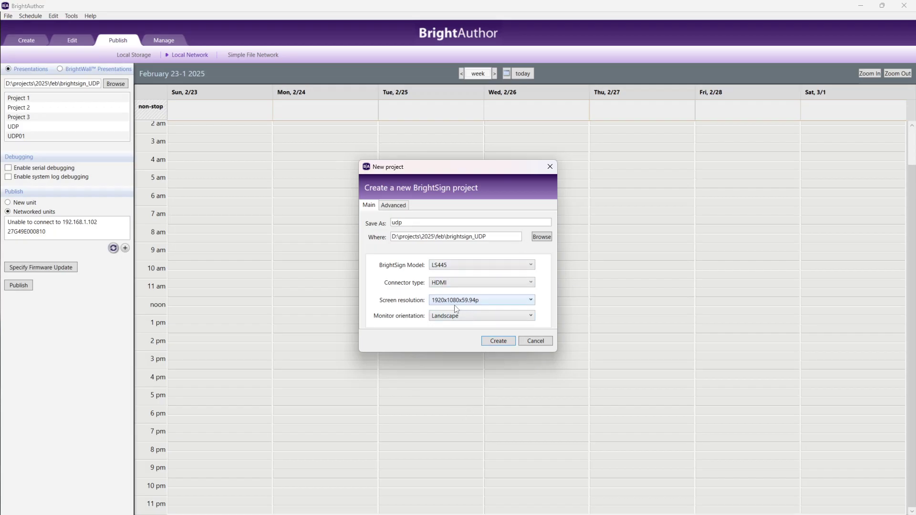
{"action": "left_click", "coordinate": [500, 314]}
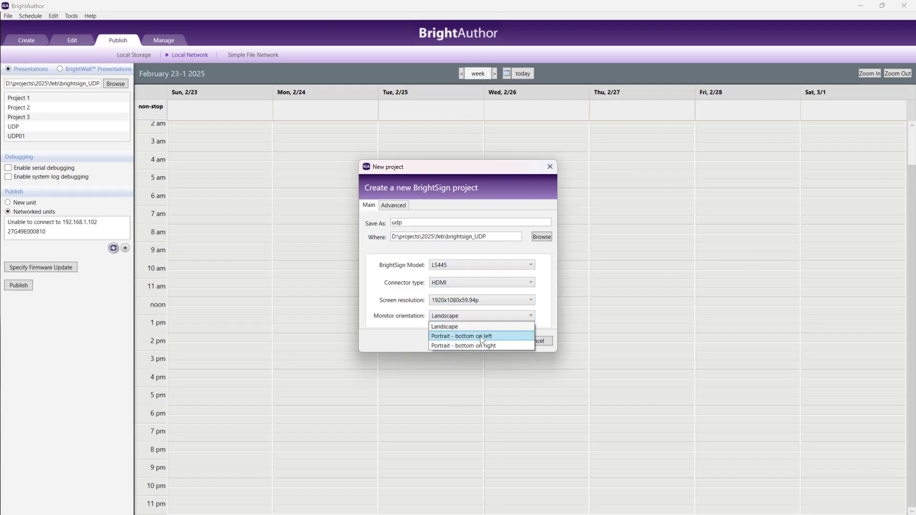
{"action": "left_click", "coordinate": [481, 328]}
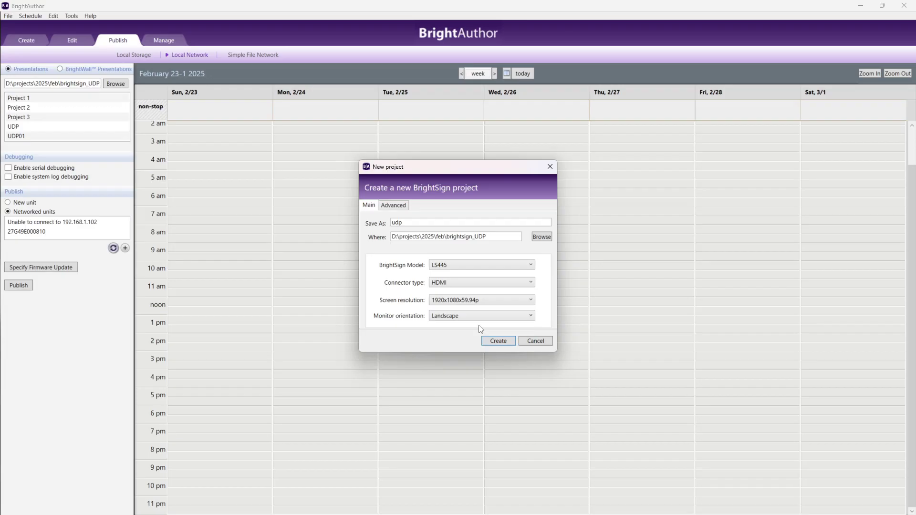
Try creating the project as 'udp', dismiss the name-exists error, and rename it 'udp03'
{"action": "left_click", "coordinate": [501, 343]}
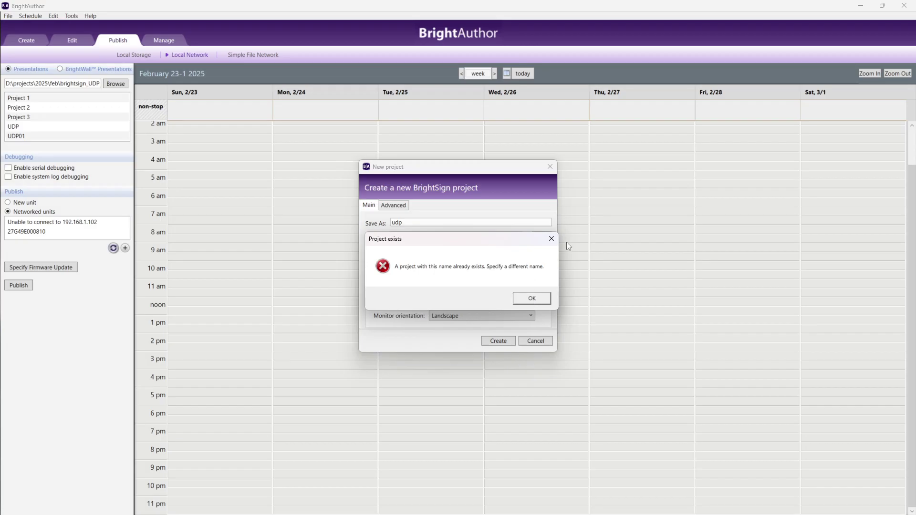
{"action": "left_click", "coordinate": [552, 238]}
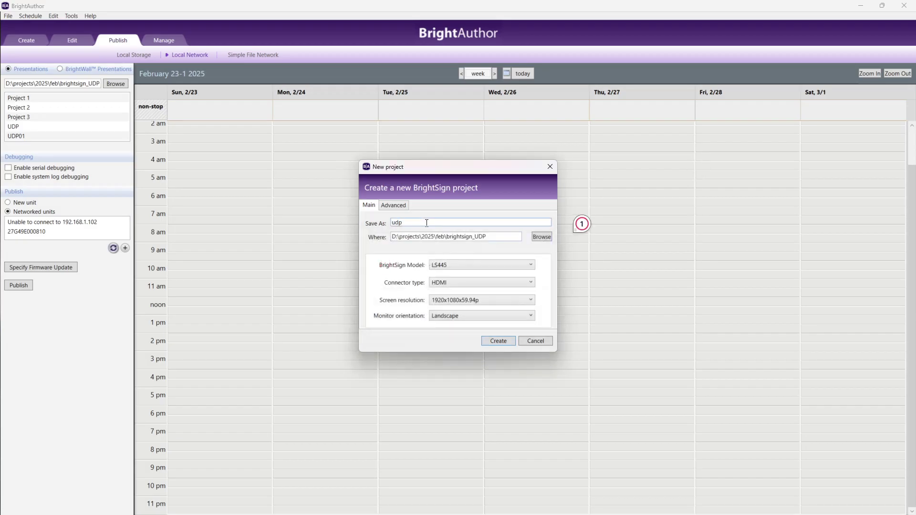
{"action": "type", "text": "3"}
Create udp03 with the Full screen template and set Playlist 0 to interactive
{"action": "left_click", "coordinate": [498, 342]}
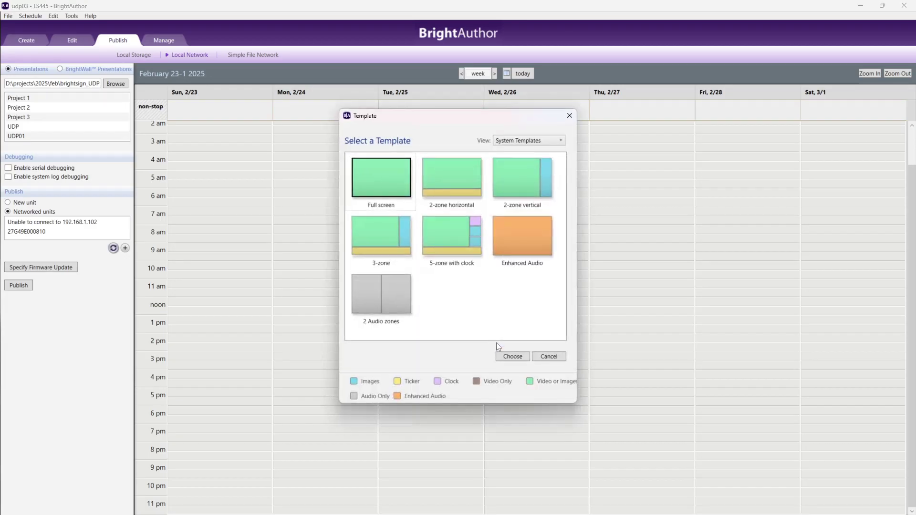
{"action": "left_click", "coordinate": [392, 178]}
{"action": "left_click", "coordinate": [513, 357]}
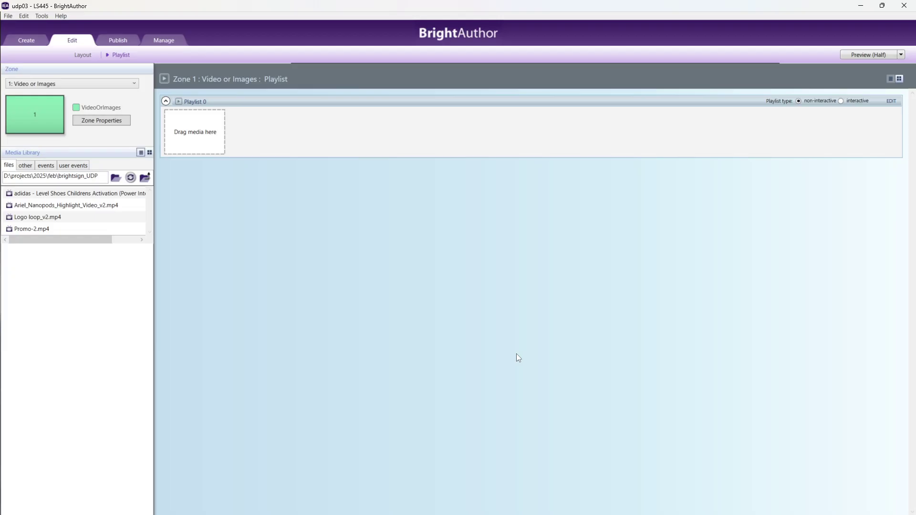
{"action": "left_click", "coordinate": [854, 102]}
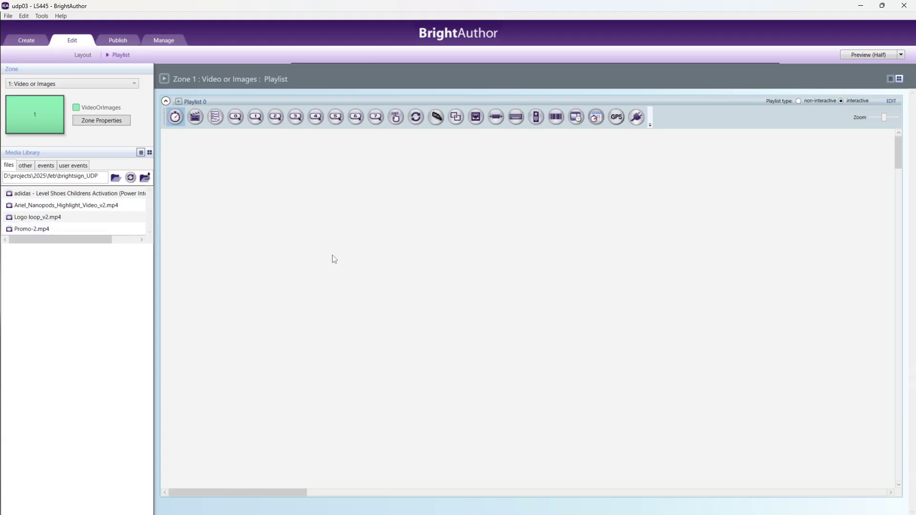
Place a Super State from the Media Library's 'other' tab on Playlist 0 and open it
{"action": "left_click", "coordinate": [25, 166]}
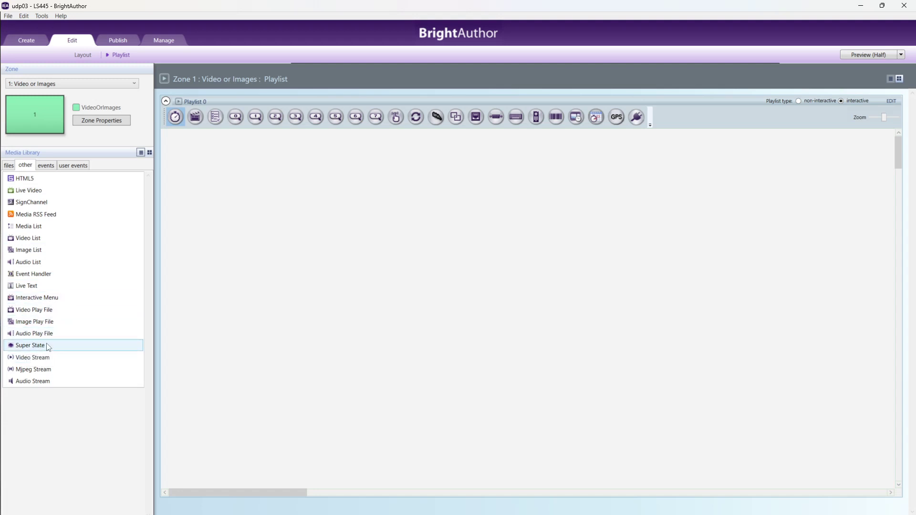
{"action": "left_click_drag", "start_coordinate": [46, 347], "coordinate": [495, 194]}
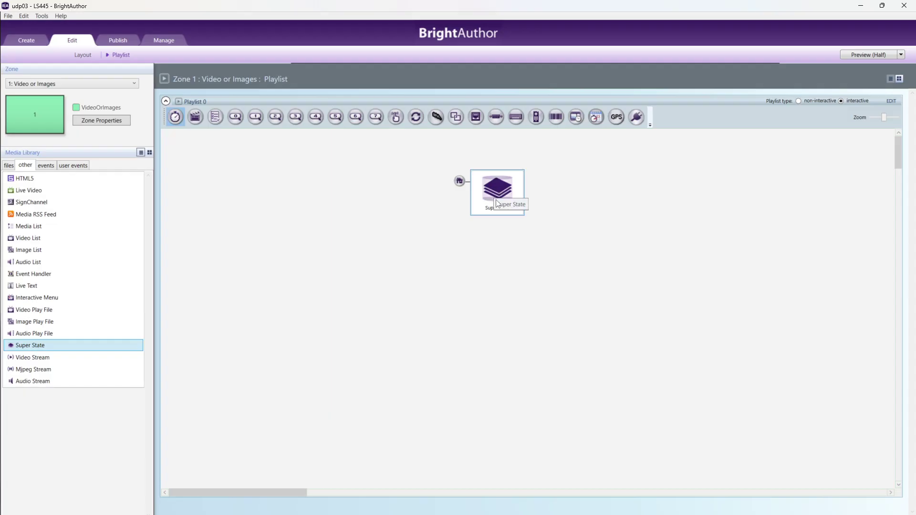
{"action": "double_click", "coordinate": [499, 198]}
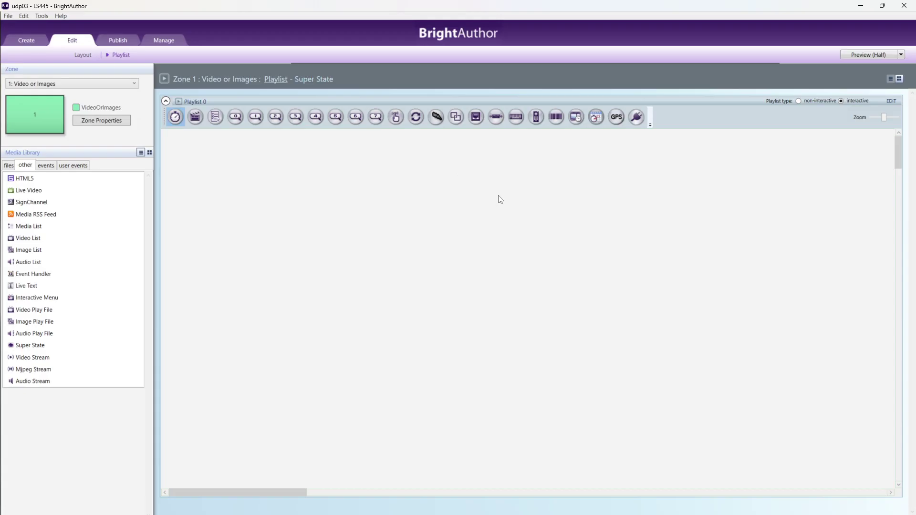
Add Logo loop_v2.mp4 as start state, then Childrens Activation, Ariel_Nanopods and a second Logo loop
{"action": "left_click", "coordinate": [9, 165]}
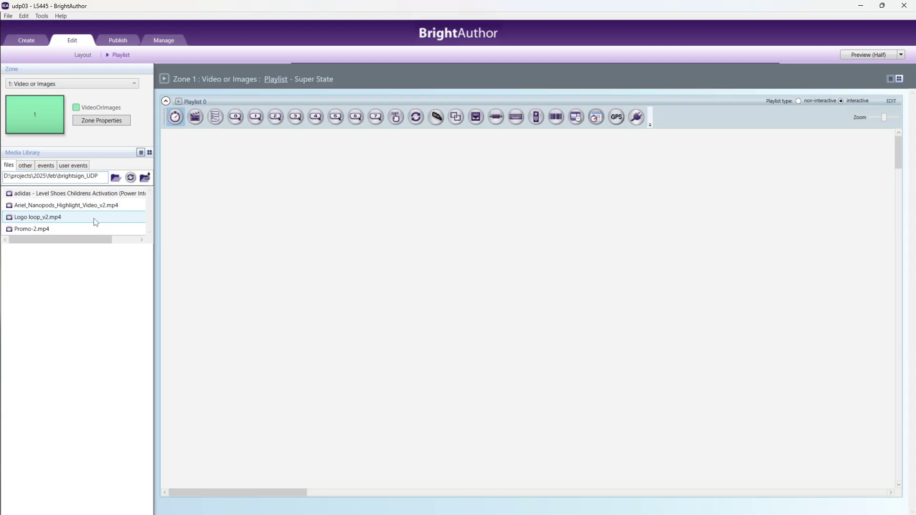
{"action": "left_click_drag", "start_coordinate": [79, 218], "coordinate": [489, 170]}
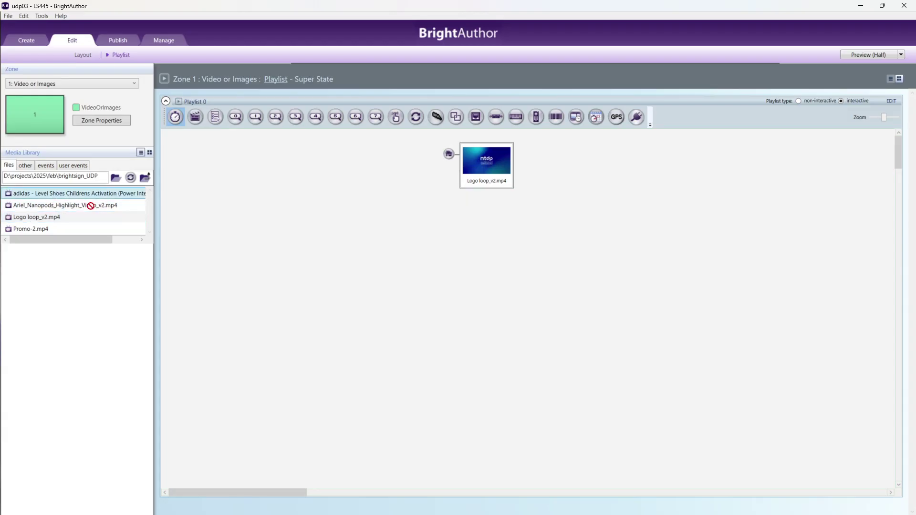
{"action": "left_click_drag", "start_coordinate": [91, 206], "coordinate": [368, 263]}
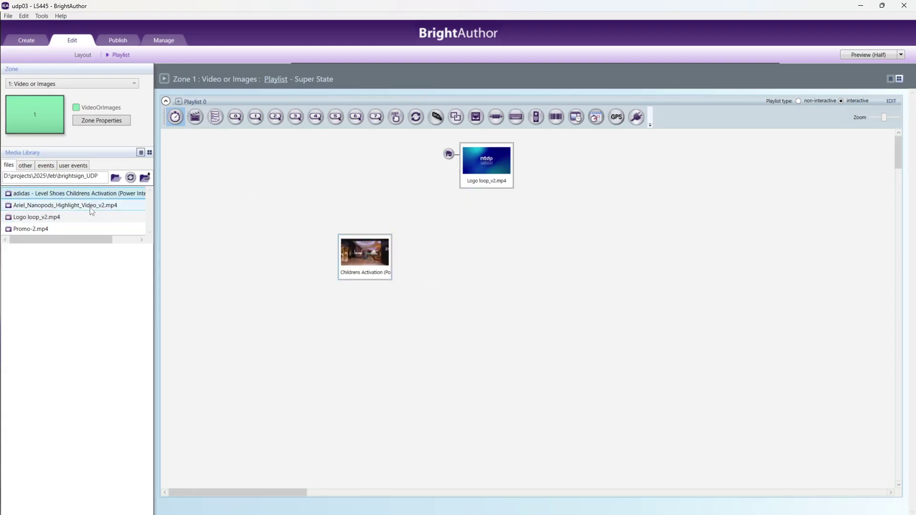
{"action": "left_click_drag", "start_coordinate": [90, 208], "coordinate": [462, 262]}
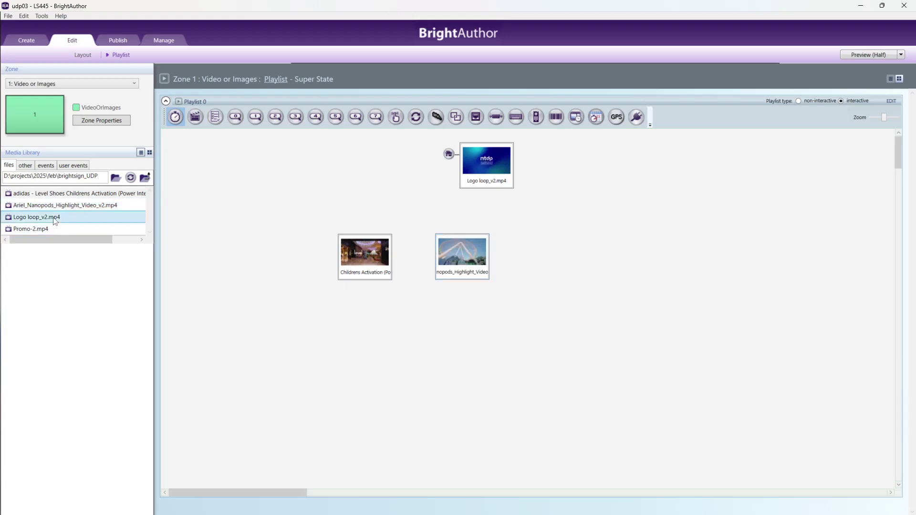
{"action": "left_click_drag", "start_coordinate": [54, 219], "coordinate": [605, 260]}
{"action": "left_click_drag", "start_coordinate": [472, 269], "coordinate": [483, 267]}
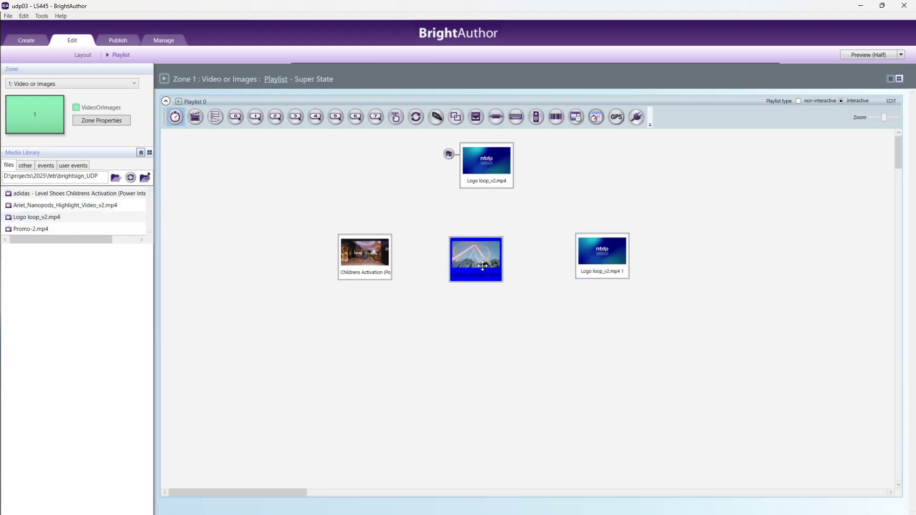
Link Childrens Activation, Nanopods and the second Logo loop back to the top Logo loop with media-end events
{"action": "left_click", "coordinate": [195, 123]}
{"action": "left_click_drag", "start_coordinate": [359, 279], "coordinate": [488, 186]}
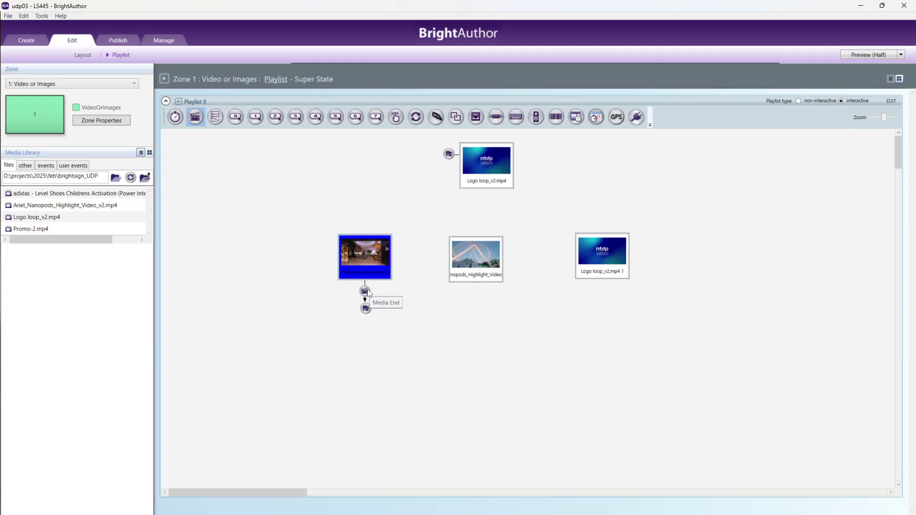
{"action": "mouse_move", "coordinate": [367, 309]}
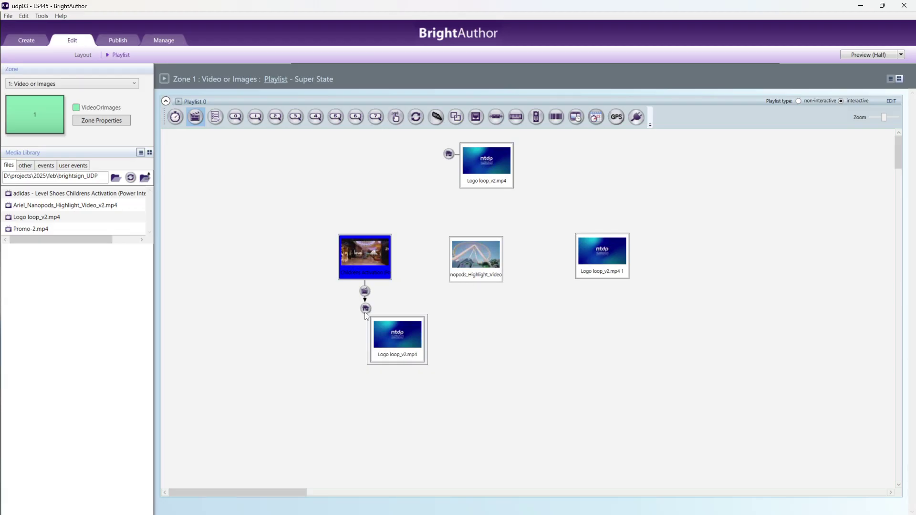
{"action": "left_click_drag", "start_coordinate": [466, 280], "coordinate": [495, 183]}
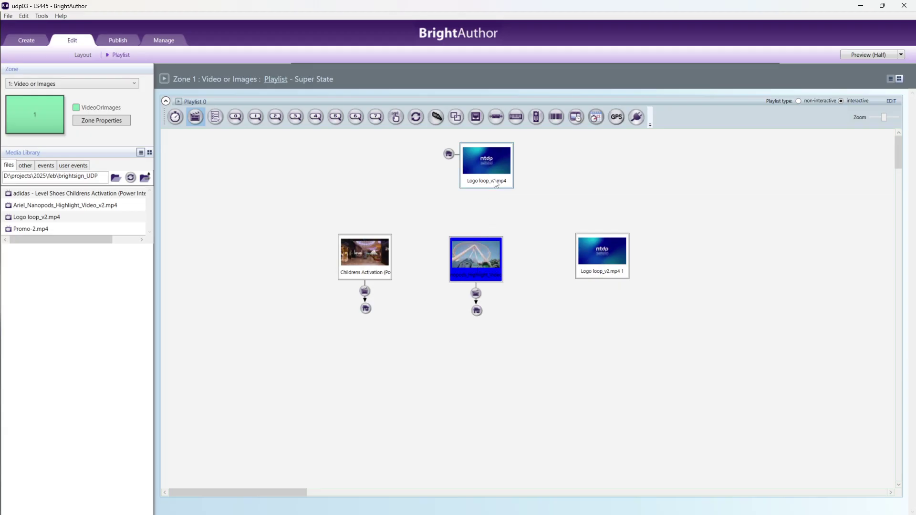
{"action": "left_click_drag", "start_coordinate": [604, 277], "coordinate": [500, 188]}
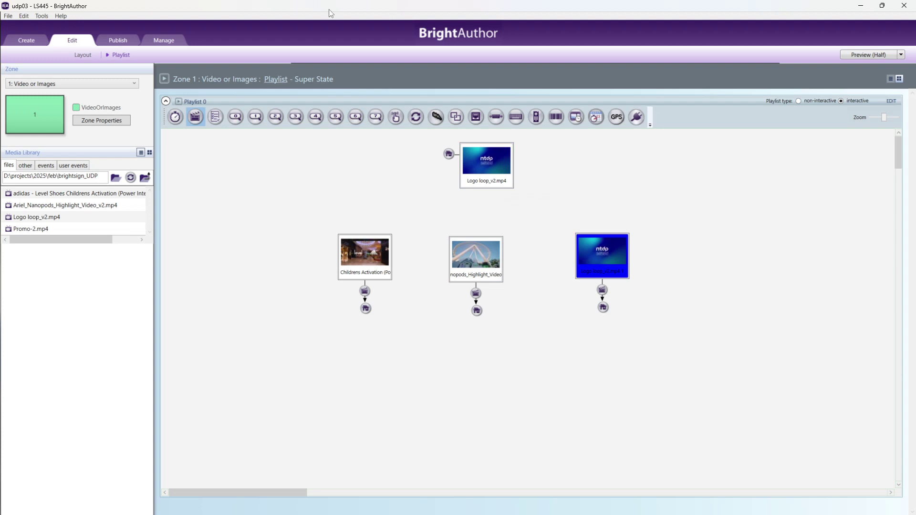
Back at Playlist 0, draw a UDP Input Event out of the Super State node
{"action": "left_click", "coordinate": [274, 81]}
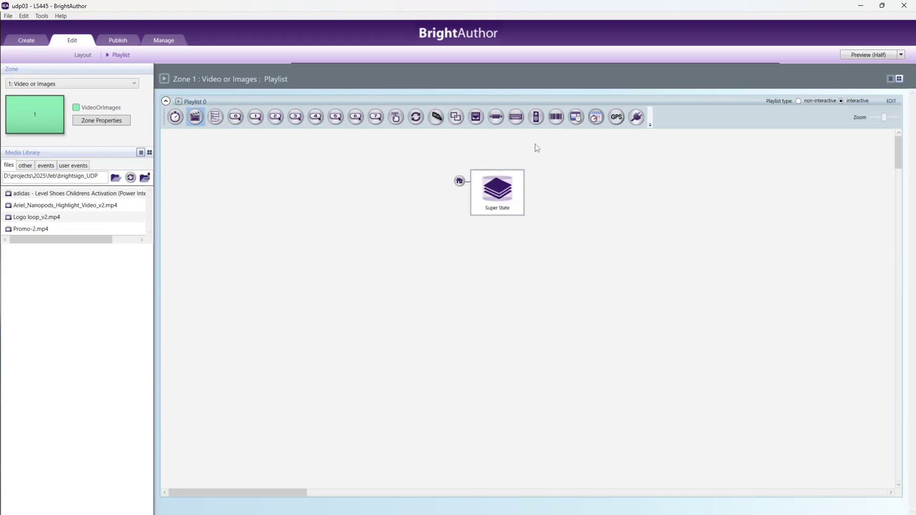
{"action": "left_click", "coordinate": [479, 121]}
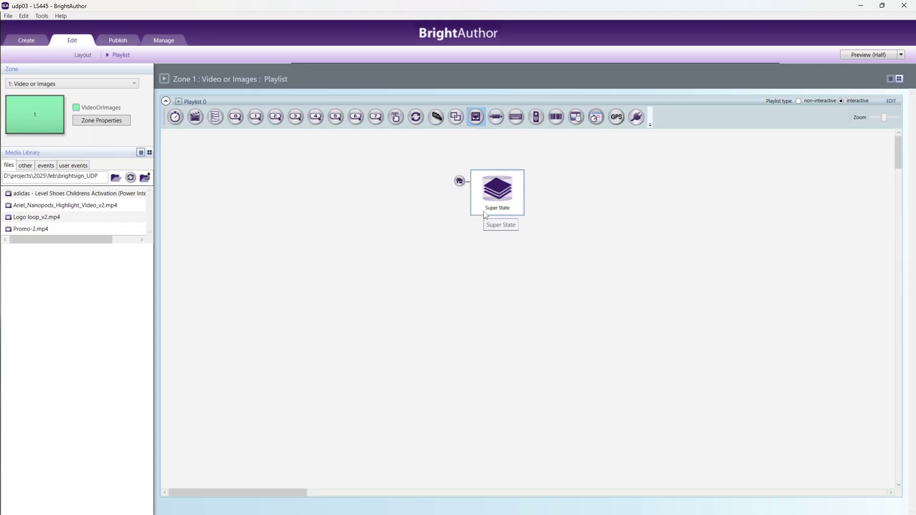
{"action": "left_click_drag", "start_coordinate": [485, 215], "coordinate": [323, 333]}
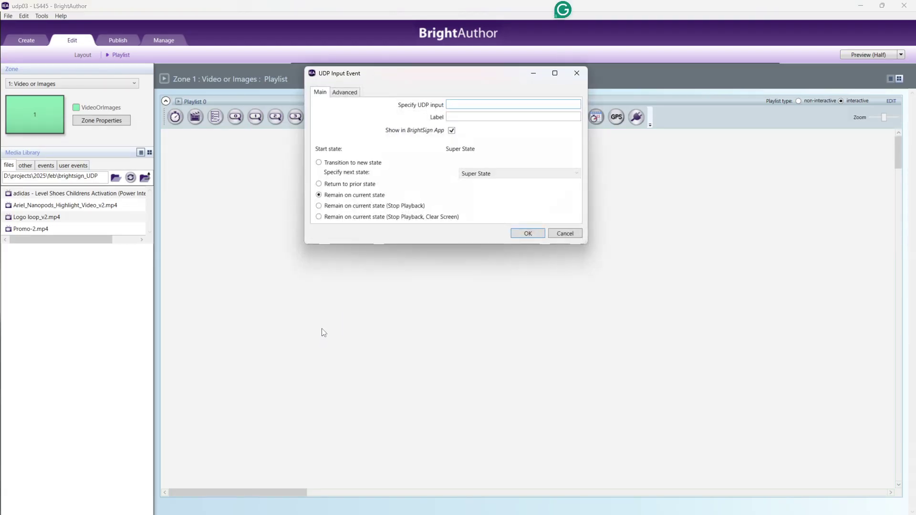
Set UDP input 2, labelled 2, to transition to the adidas Childrens Activation video
{"action": "left_click", "coordinate": [464, 104]}
{"action": "type", "text": "2"}
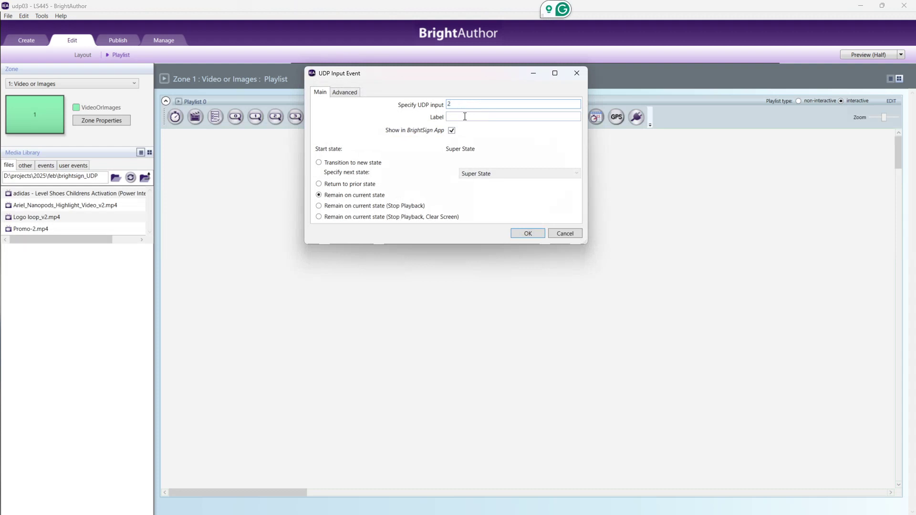
{"action": "left_click", "coordinate": [465, 116]}
{"action": "type", "text": "2"}
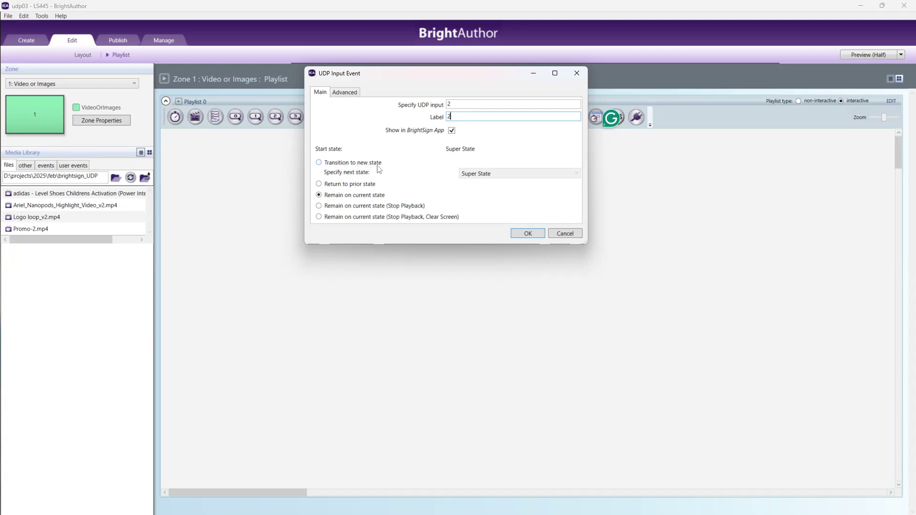
{"action": "left_click", "coordinate": [340, 163]}
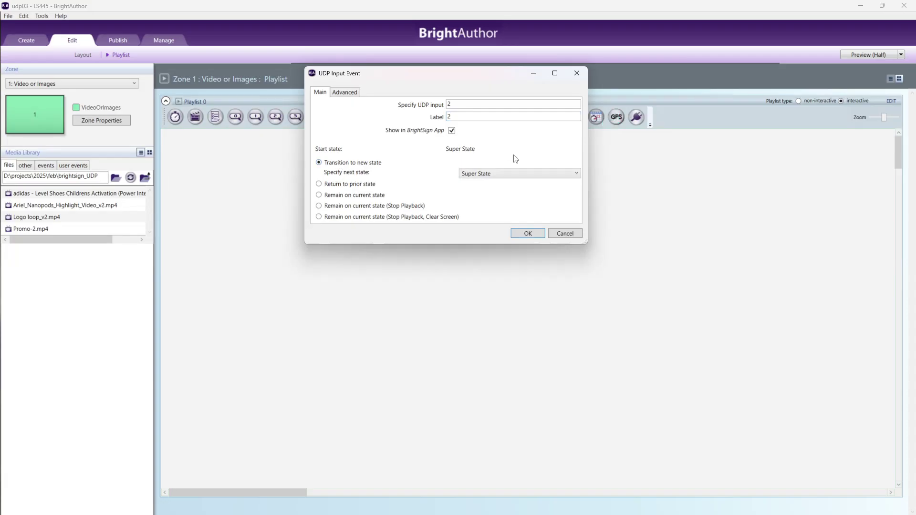
{"action": "left_click", "coordinate": [507, 174]}
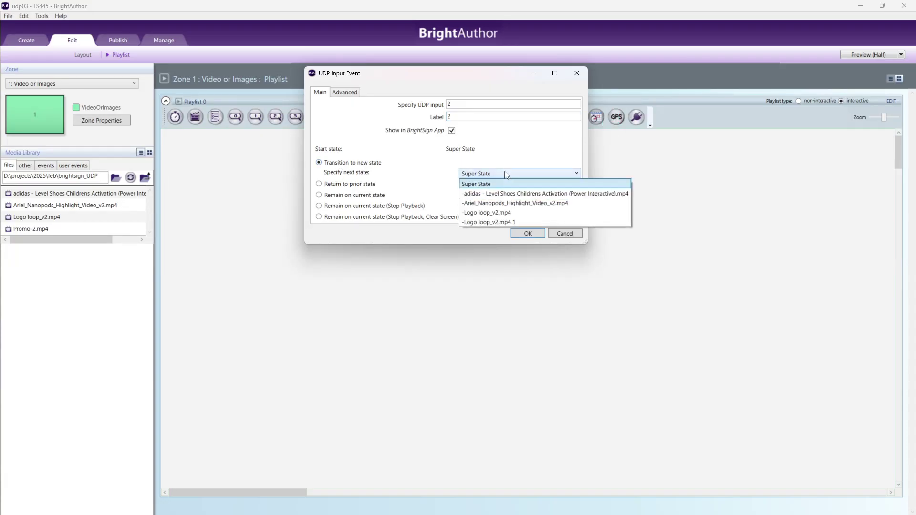
{"action": "left_click", "coordinate": [494, 196]}
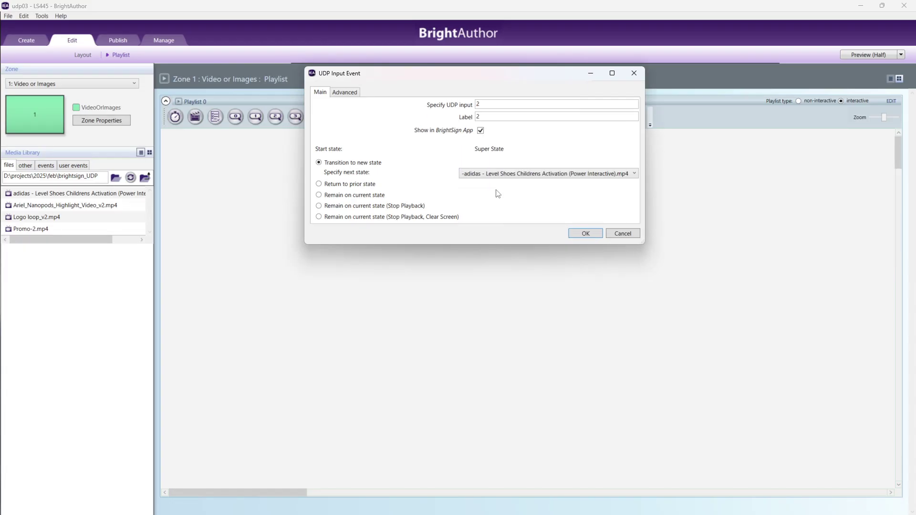
{"action": "left_click", "coordinate": [586, 234]}
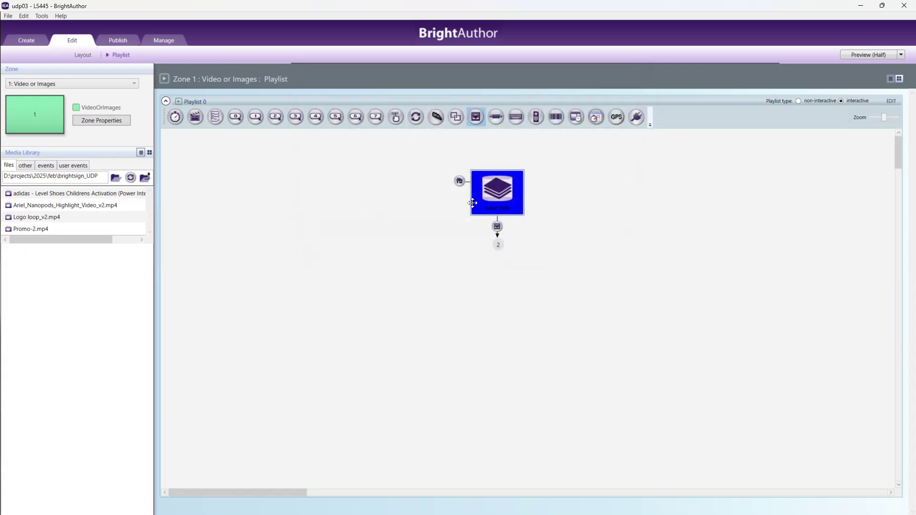
Add UDP input 3, labelled 3, transitioning to Ariel_Nanopods_Highlight_Video_v2.mp4
{"action": "left_click_drag", "start_coordinate": [497, 190], "coordinate": [542, 292]}
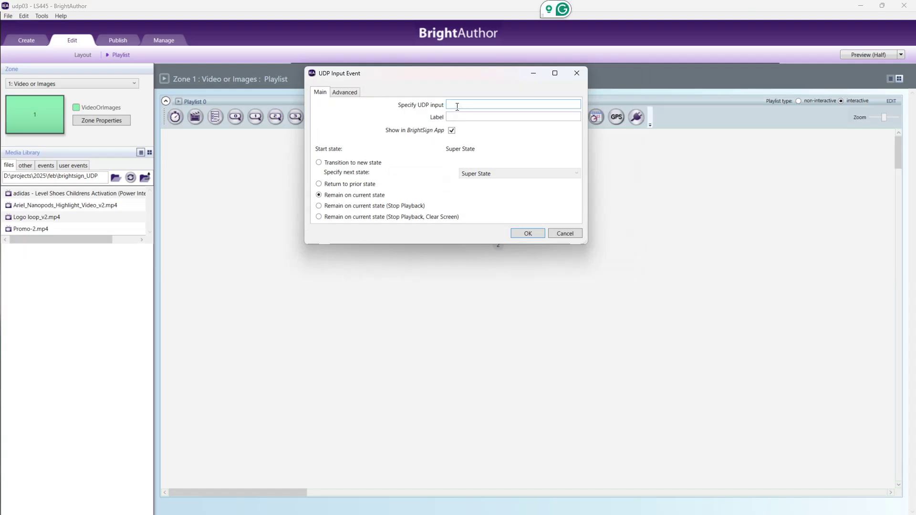
{"action": "type", "text": "3"}
{"action": "left_click", "coordinate": [462, 116]}
{"action": "type", "text": "3"}
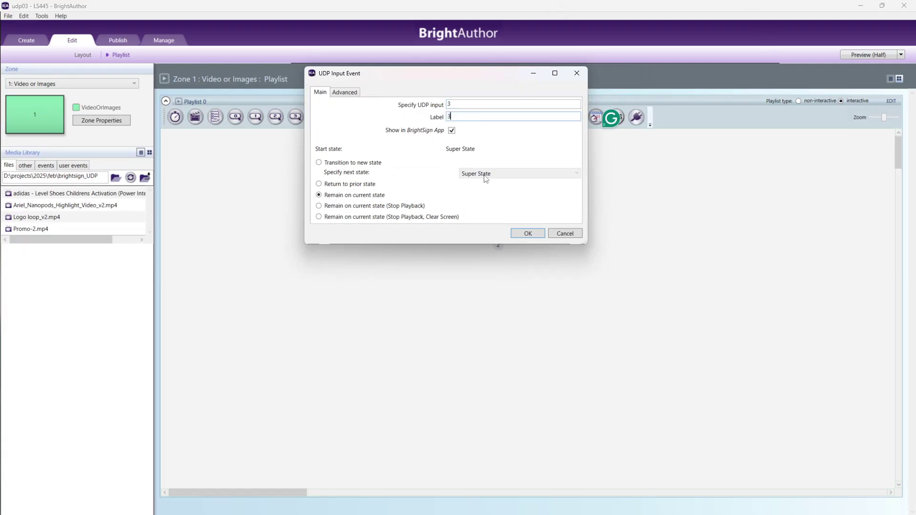
{"action": "left_click", "coordinate": [371, 164]}
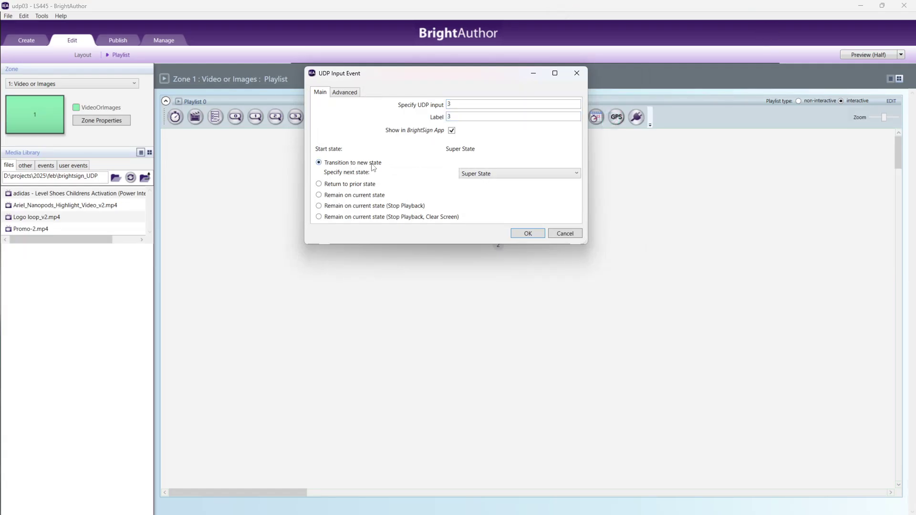
{"action": "left_click", "coordinate": [515, 175]}
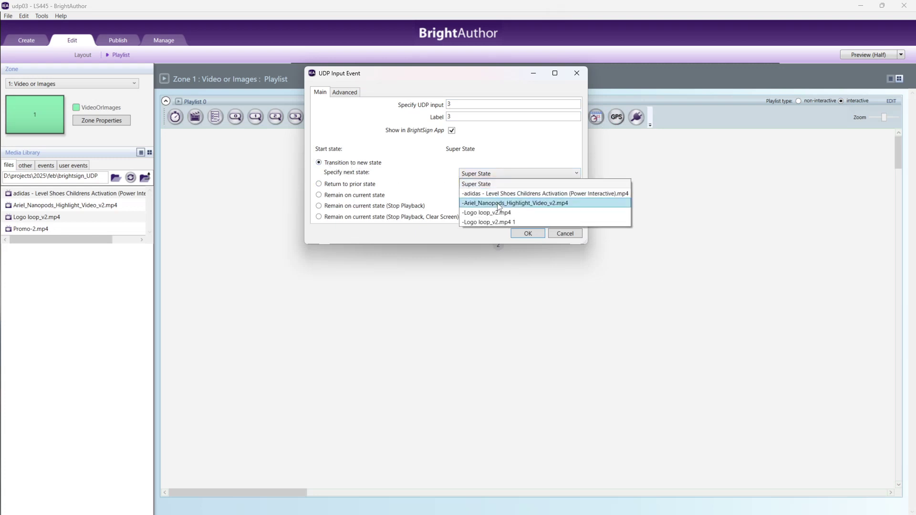
{"action": "left_click", "coordinate": [499, 205]}
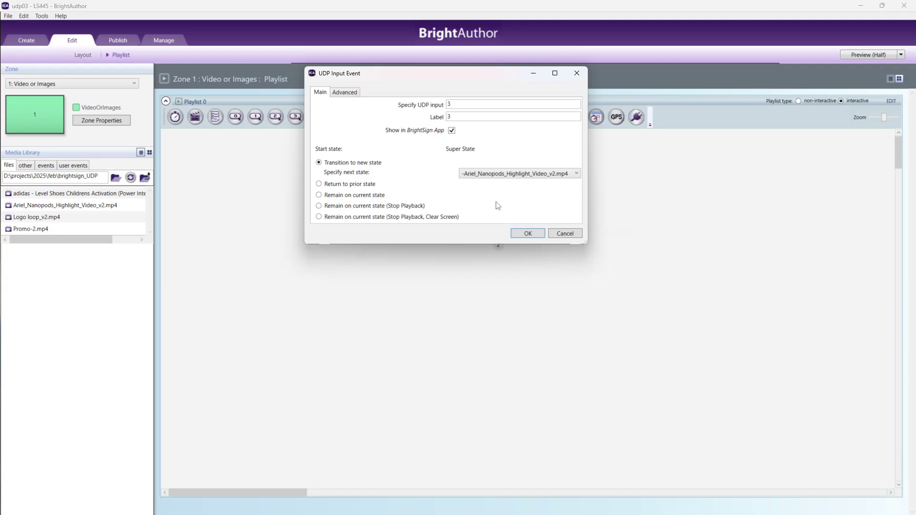
{"action": "left_click", "coordinate": [528, 234]}
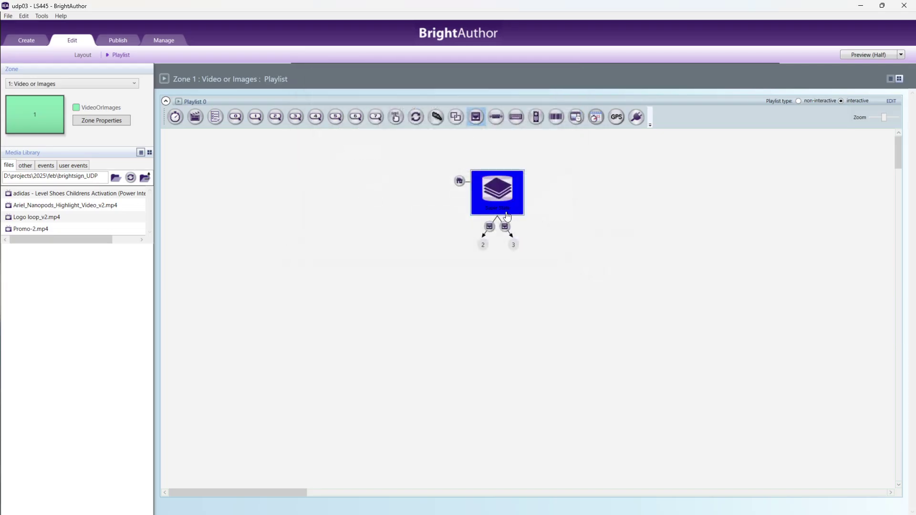
Start a UDP event labelled 4 from the Super State, then discard it unfinished
{"action": "left_click_drag", "start_coordinate": [501, 220], "coordinate": [558, 252]}
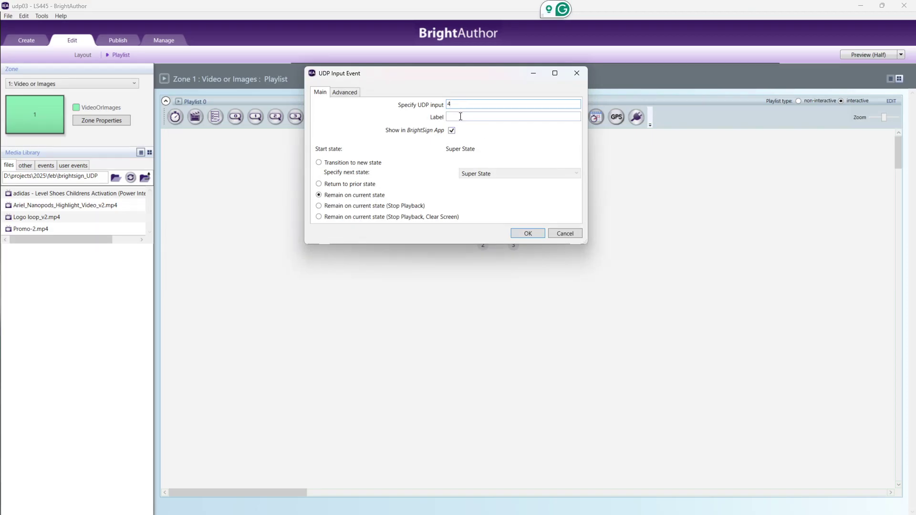
{"action": "left_click", "coordinate": [481, 116]}
{"action": "type", "text": "4"}
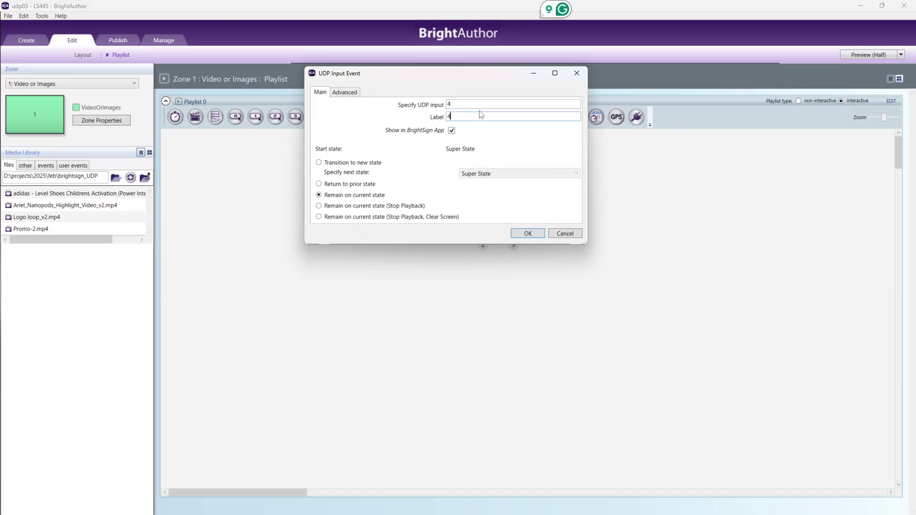
{"action": "left_click", "coordinate": [344, 162]}
{"action": "left_click", "coordinate": [501, 175]}
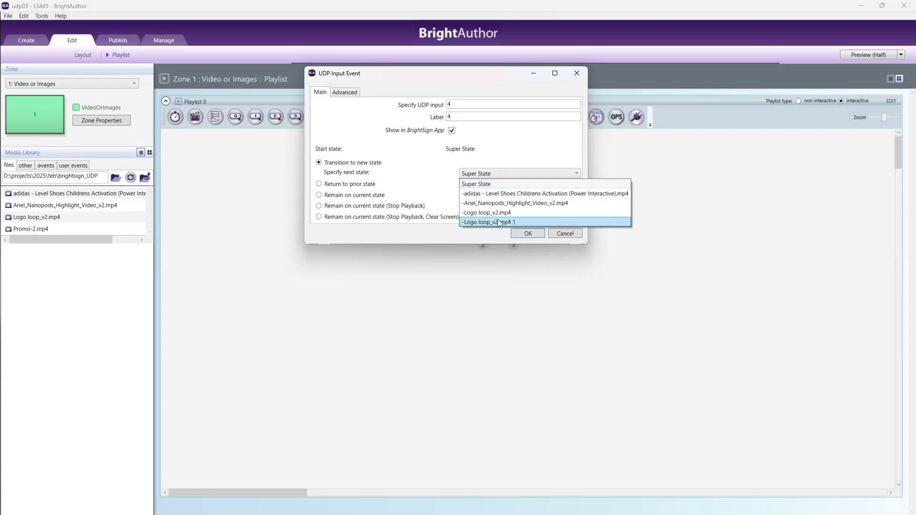
{"action": "left_click", "coordinate": [571, 236]}
{"action": "left_click", "coordinate": [572, 235]}
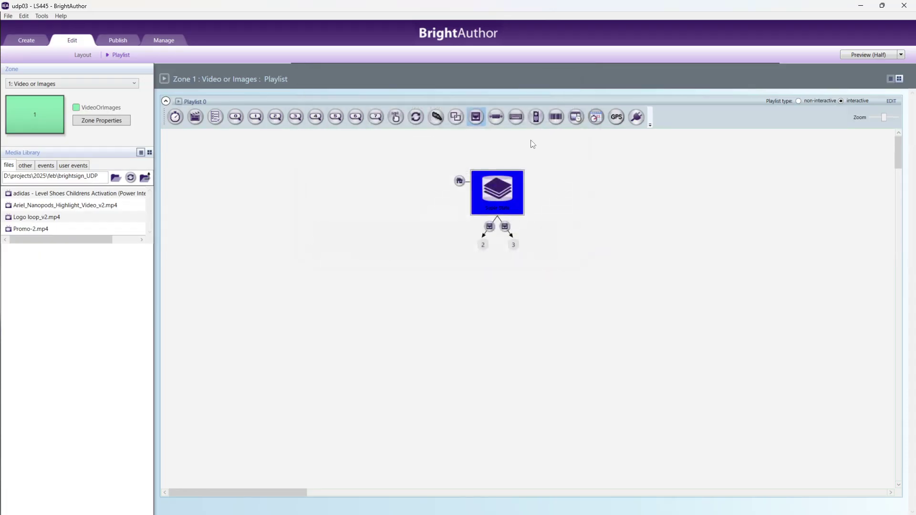
Inside the Super State, delete the second Logo loop video
{"action": "double_click", "coordinate": [496, 195]}
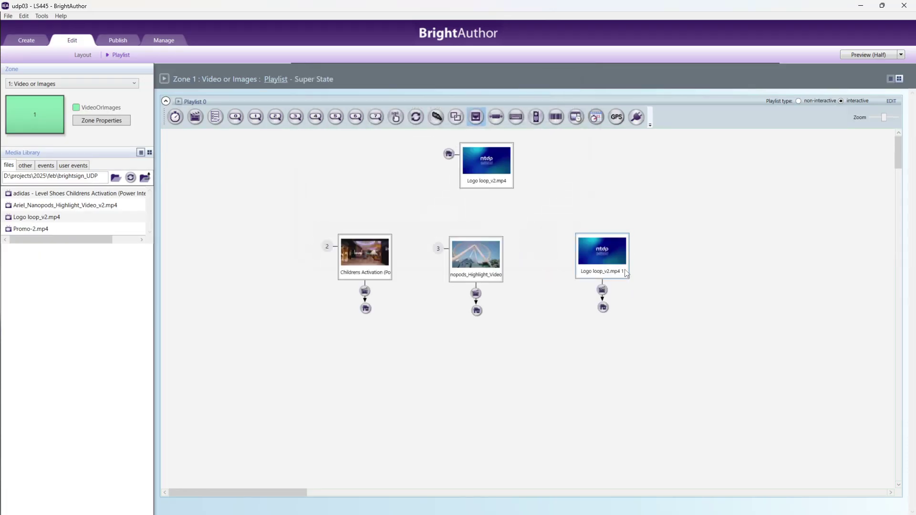
{"action": "left_click", "coordinate": [598, 255]}
{"action": "key", "text": "Delete"}
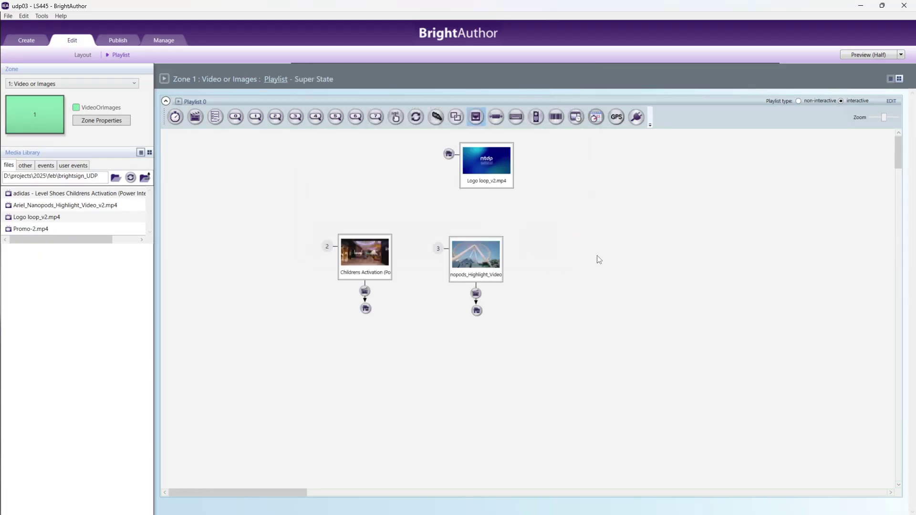
Add Promo-2.mp4 to the Super State, ending back to Logo loop_v2, and return to the playlist
{"action": "left_click_drag", "start_coordinate": [88, 230], "coordinate": [493, 176]}
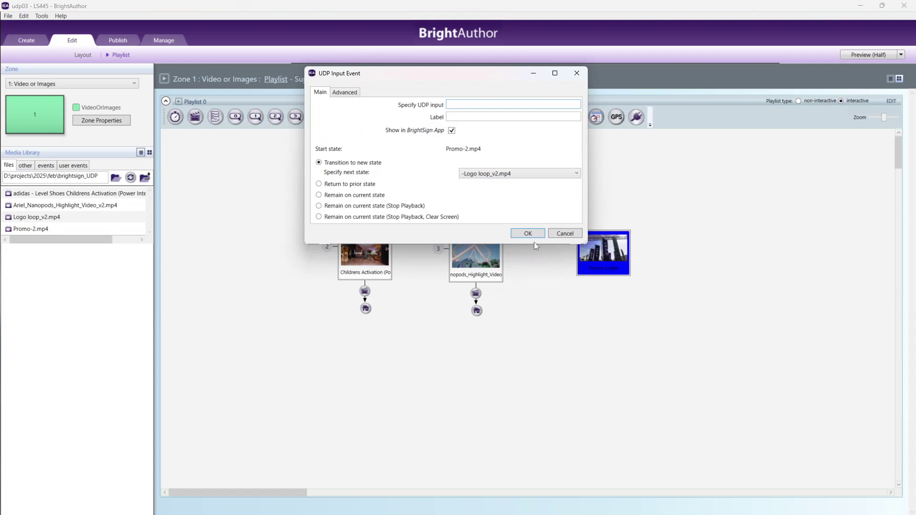
{"action": "left_click", "coordinate": [571, 234]}
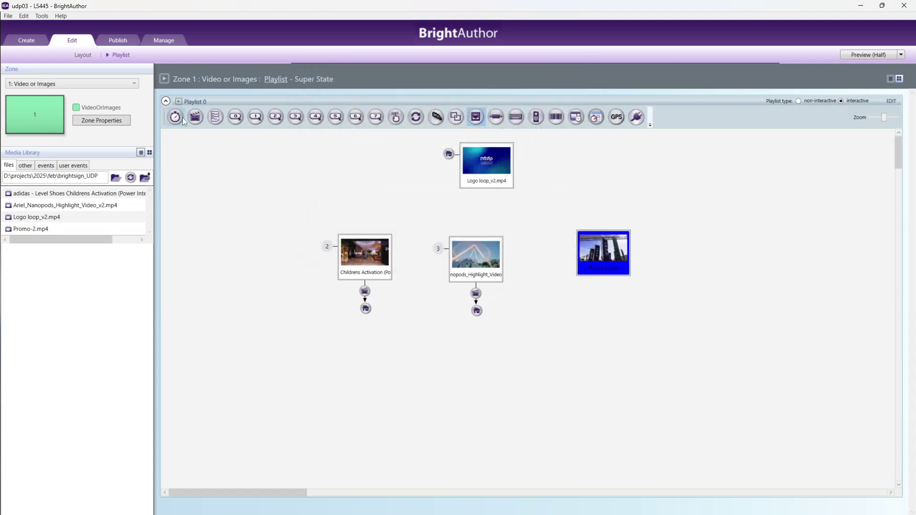
{"action": "left_click_drag", "start_coordinate": [603, 275], "coordinate": [479, 184]}
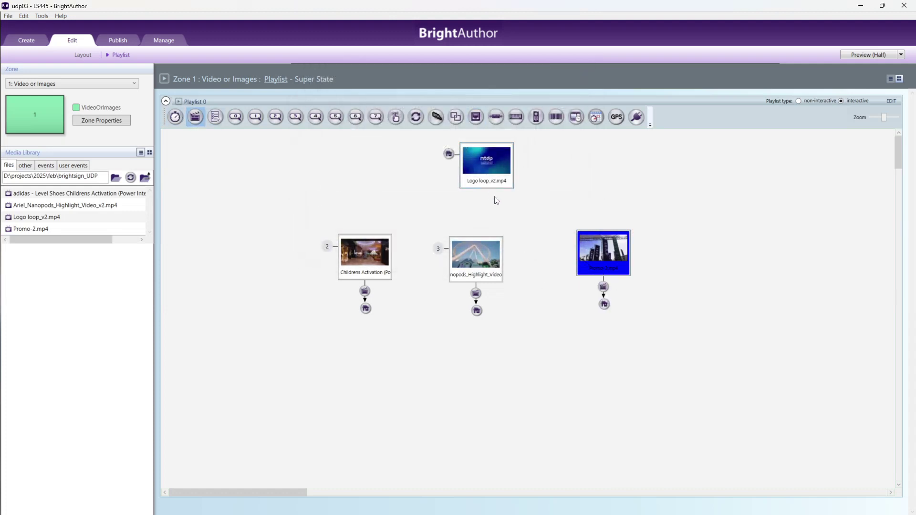
{"action": "left_click", "coordinate": [272, 81]}
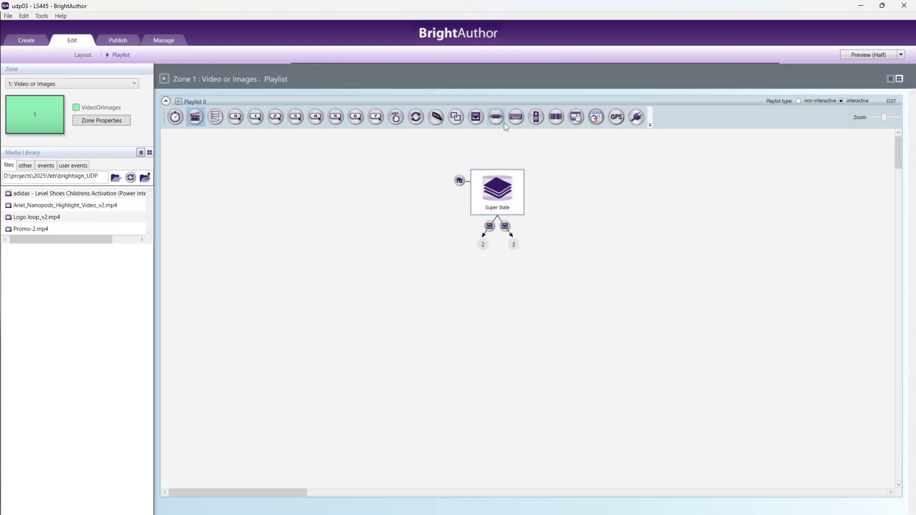
Add a UDP input 4 event, labelled 4, from the Super State that transitions to Promo-2.mp4
{"action": "left_click_drag", "start_coordinate": [475, 123], "coordinate": [501, 195]}
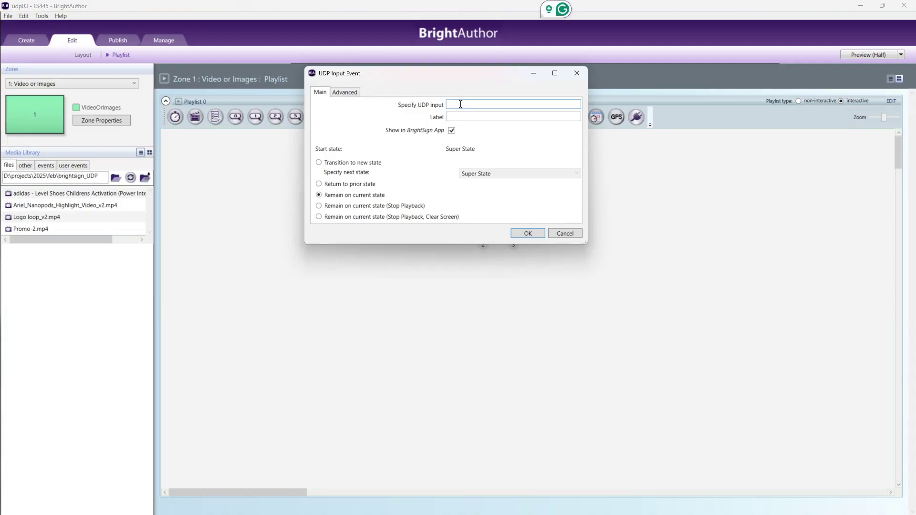
{"action": "type", "text": "4"}
{"action": "left_click", "coordinate": [471, 116]}
{"action": "type", "text": "4"}
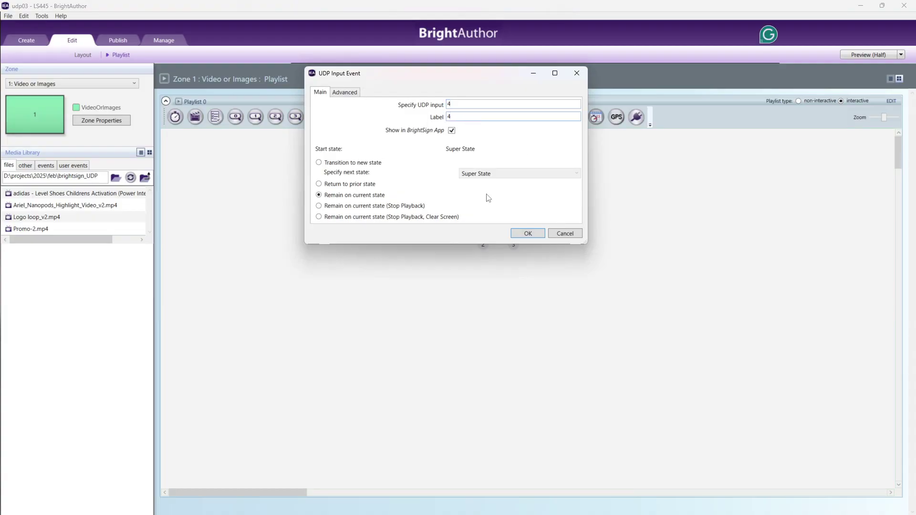
{"action": "left_click", "coordinate": [358, 164]}
{"action": "left_click", "coordinate": [520, 174]}
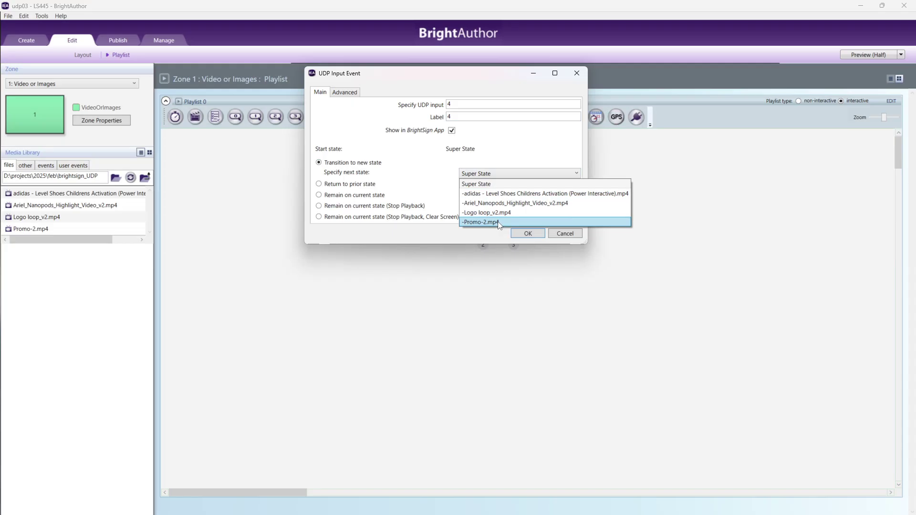
{"action": "left_click", "coordinate": [490, 222]}
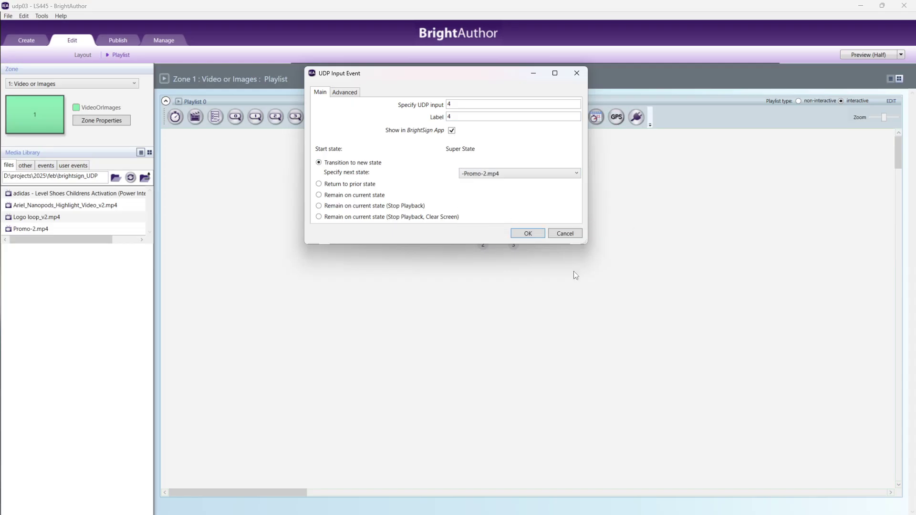
{"action": "left_click", "coordinate": [528, 233]}
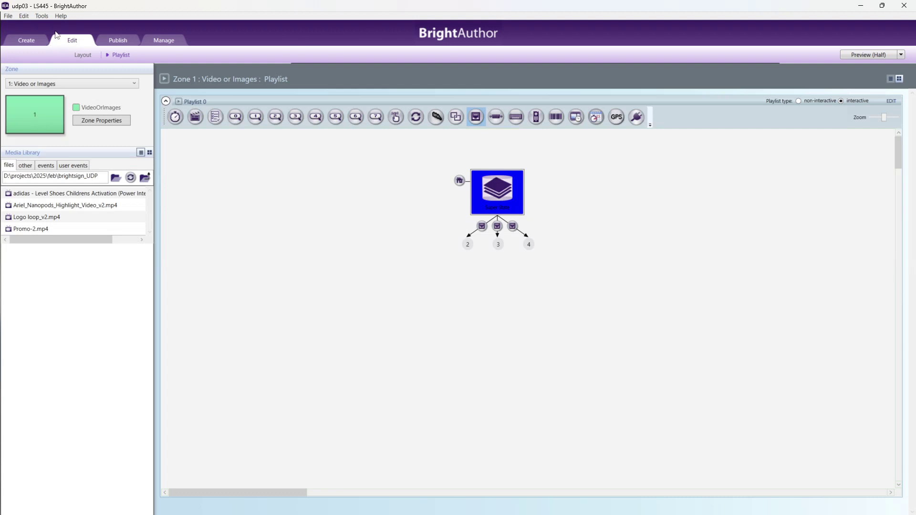
{"action": "left_click", "coordinate": [159, 42]}
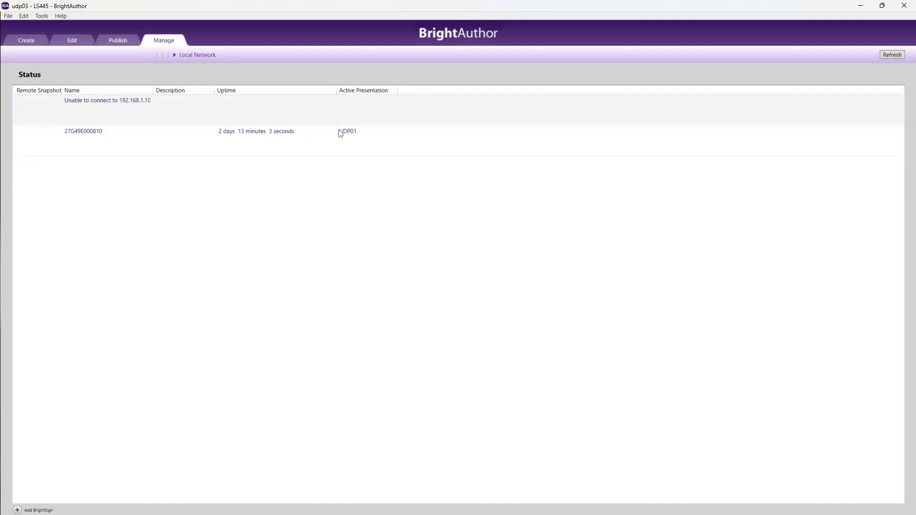
{"action": "left_click", "coordinate": [76, 42]}
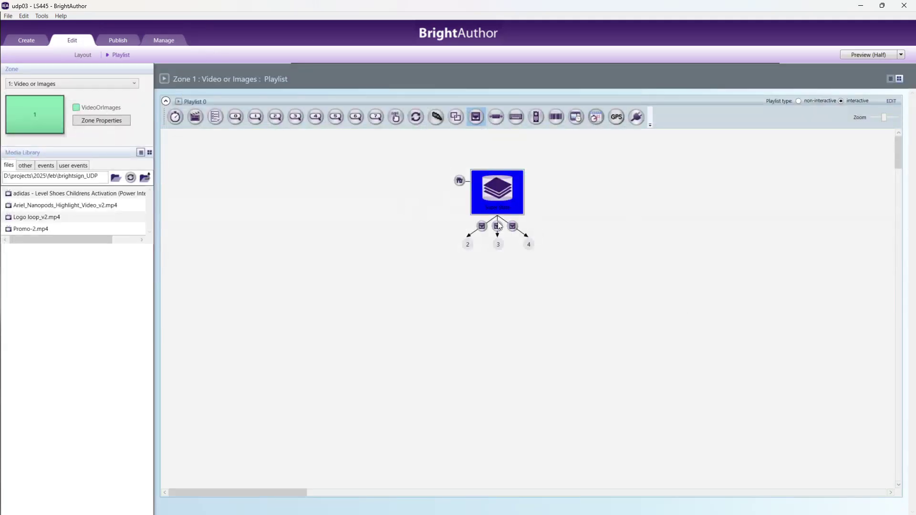
Save the udp03 presentation before publishing
{"action": "left_click", "coordinate": [124, 36]}
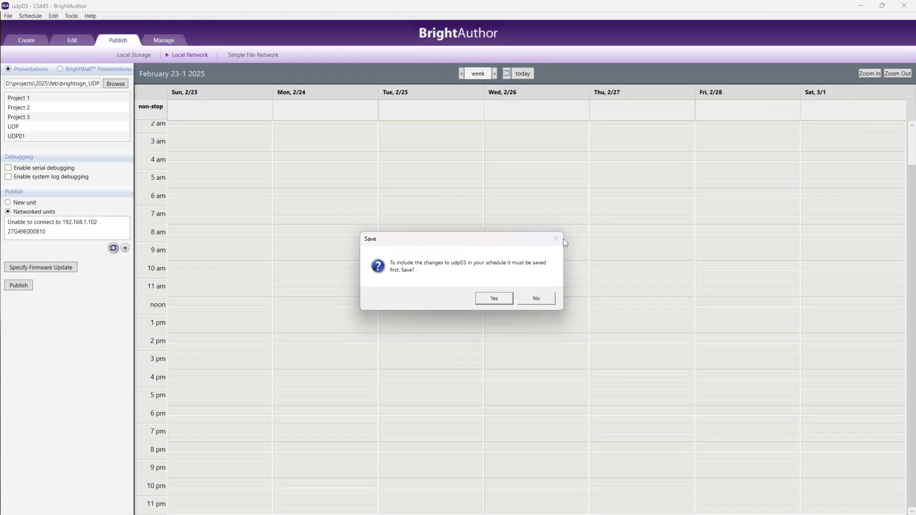
{"action": "left_click", "coordinate": [493, 301]}
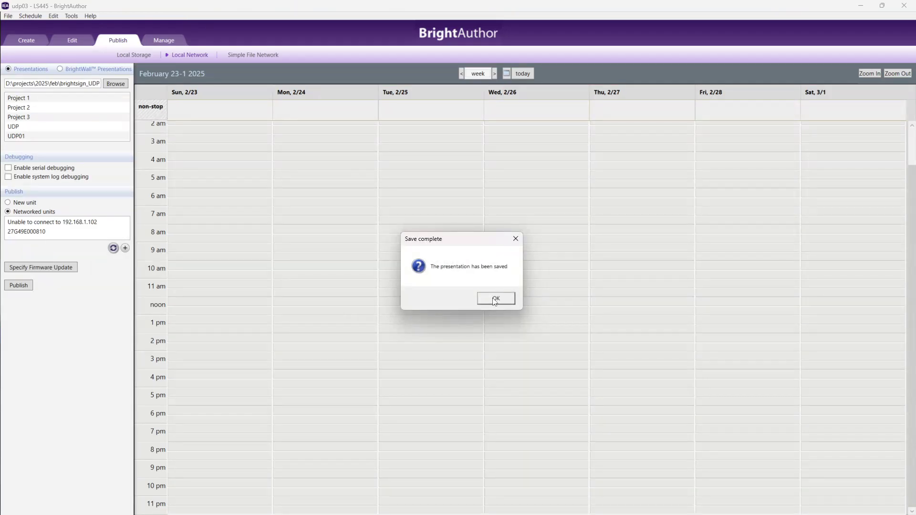
{"action": "left_click", "coordinate": [493, 300]}
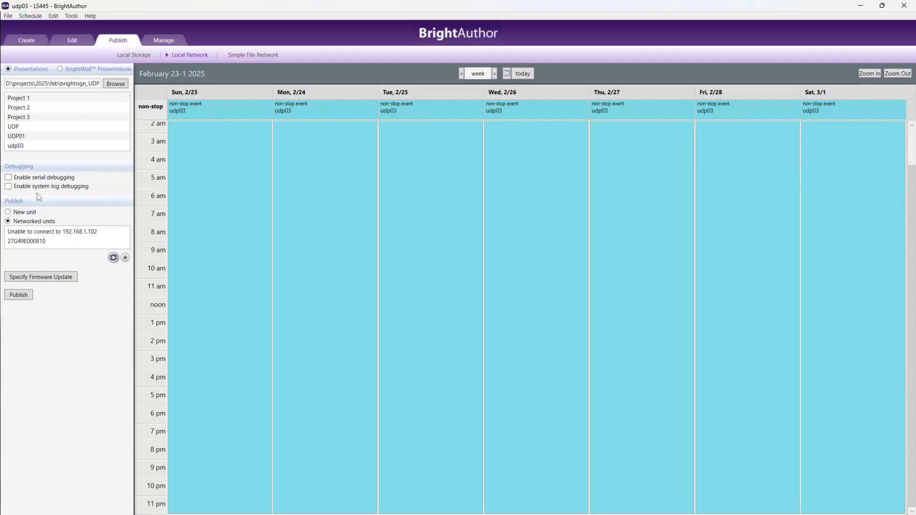
Publish udp03 to the networked player and snap BrightAuthor into the top-right quarter
{"action": "left_click", "coordinate": [22, 146]}
{"action": "left_click", "coordinate": [45, 242]}
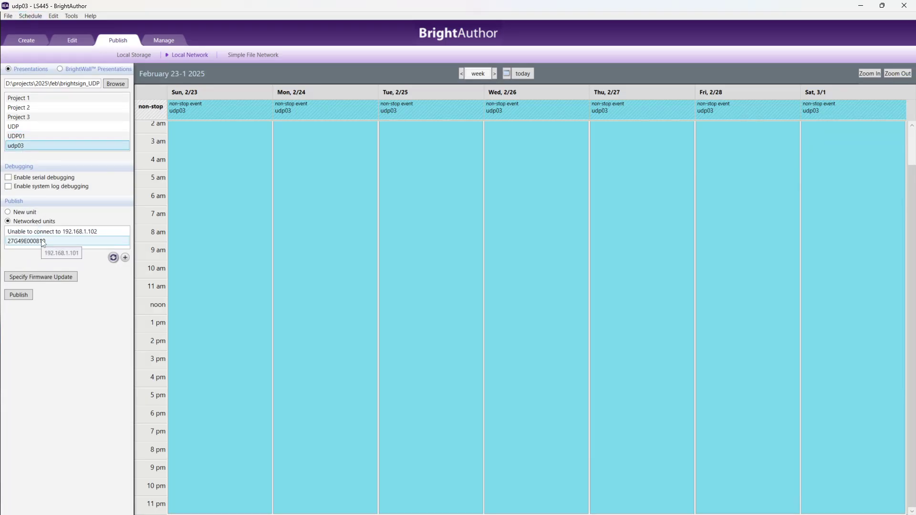
{"action": "left_click", "coordinate": [45, 242]}
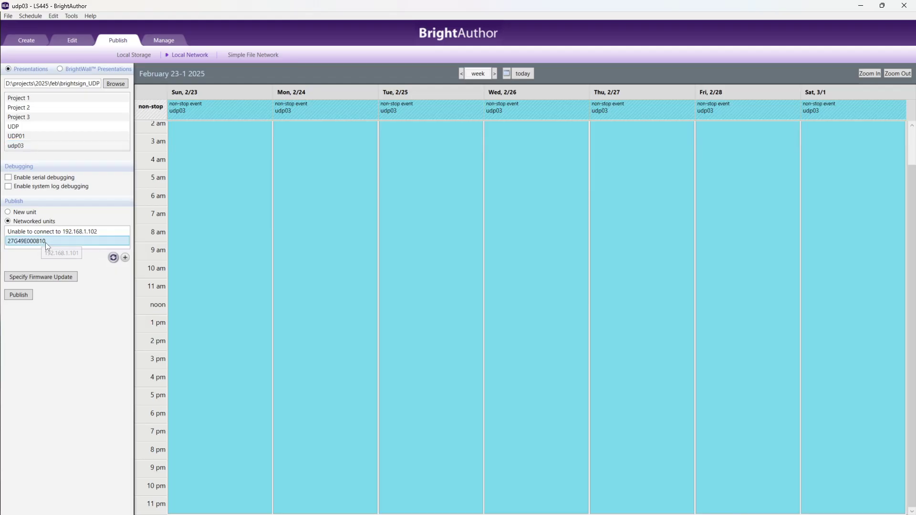
{"action": "left_click", "coordinate": [19, 295]}
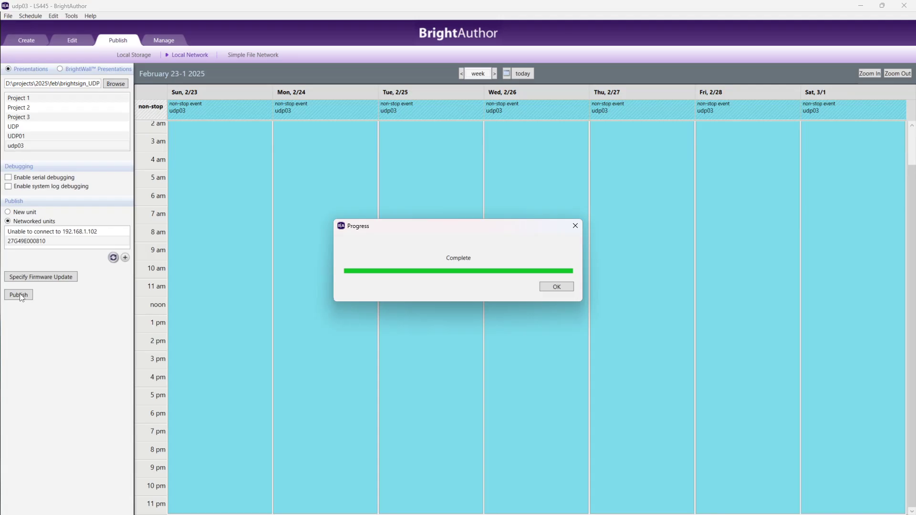
{"action": "left_click", "coordinate": [548, 287]}
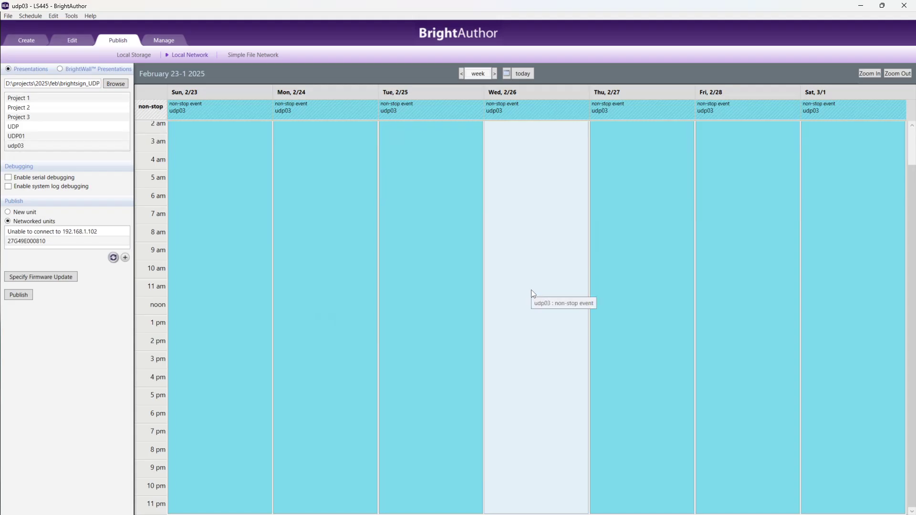
{"action": "mouse_move", "coordinate": [883, 6]}
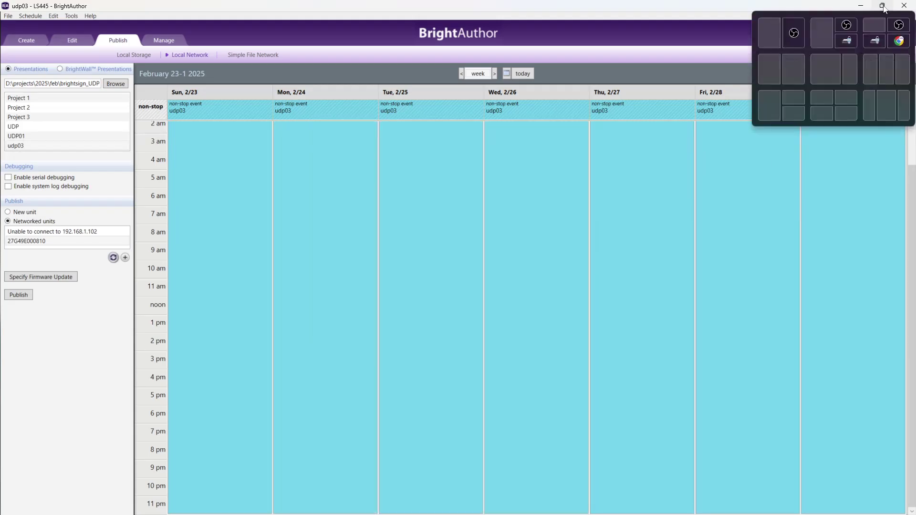
{"action": "left_click", "coordinate": [795, 99]}
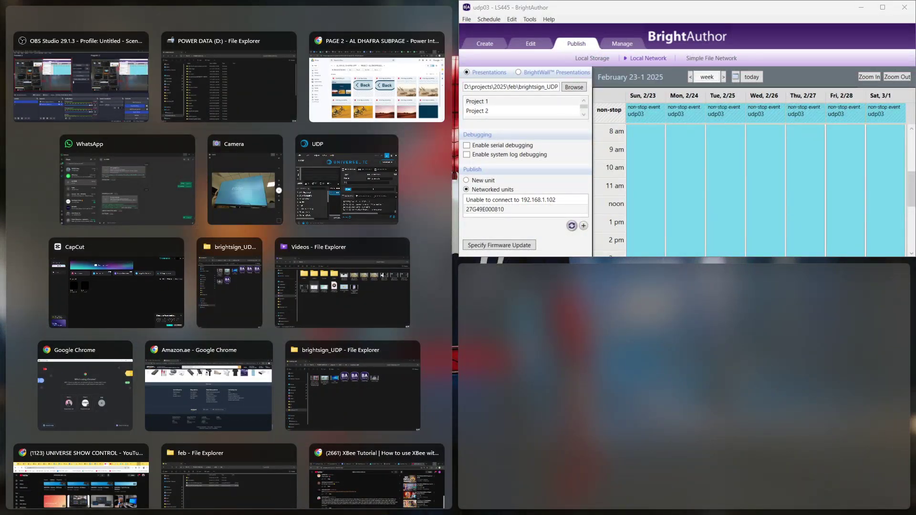
Set the Universe Lite UDP Connector's broadcast IP to 192.168.1.101
{"action": "left_click", "coordinate": [245, 179]}
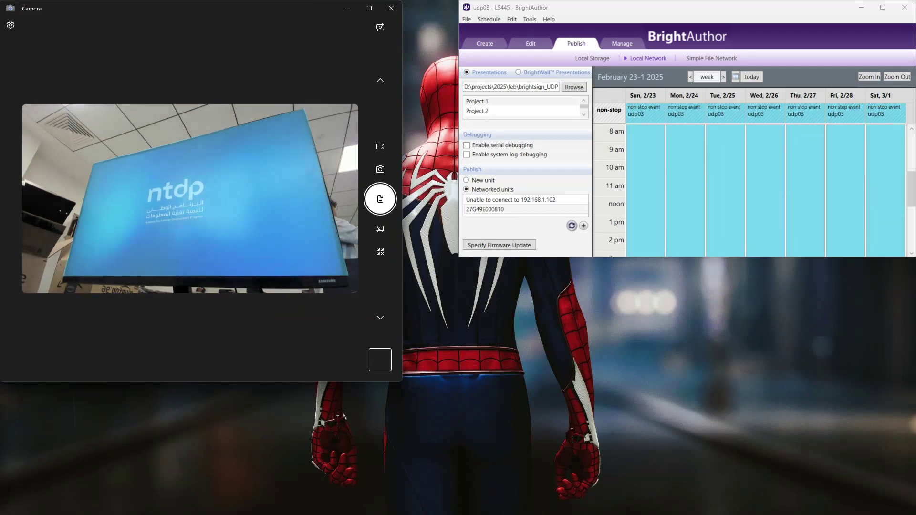
{"action": "key", "text": "alt+Tab"}
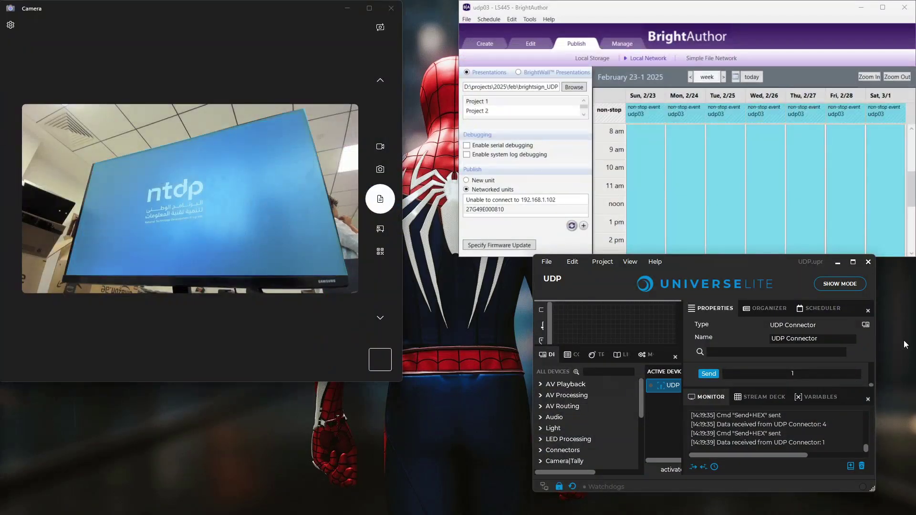
{"action": "left_click", "coordinate": [854, 262]}
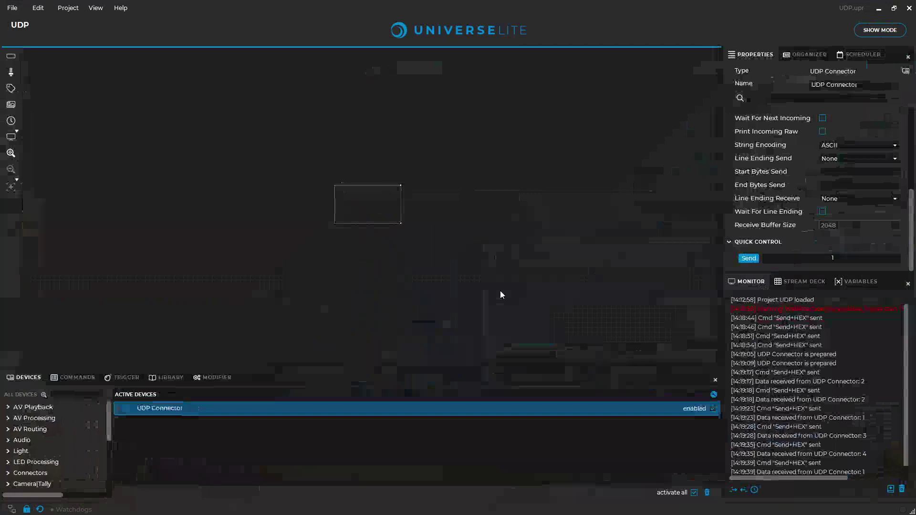
{"action": "scroll", "coordinate": [843, 193], "scroll_direction": "up", "scroll_amount": 5}
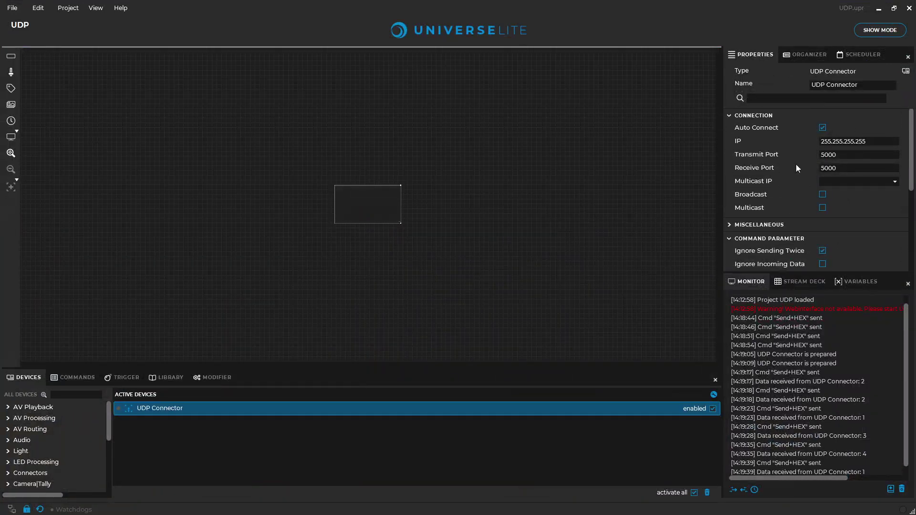
{"action": "left_click_drag", "start_coordinate": [853, 146], "coordinate": [816, 155]}
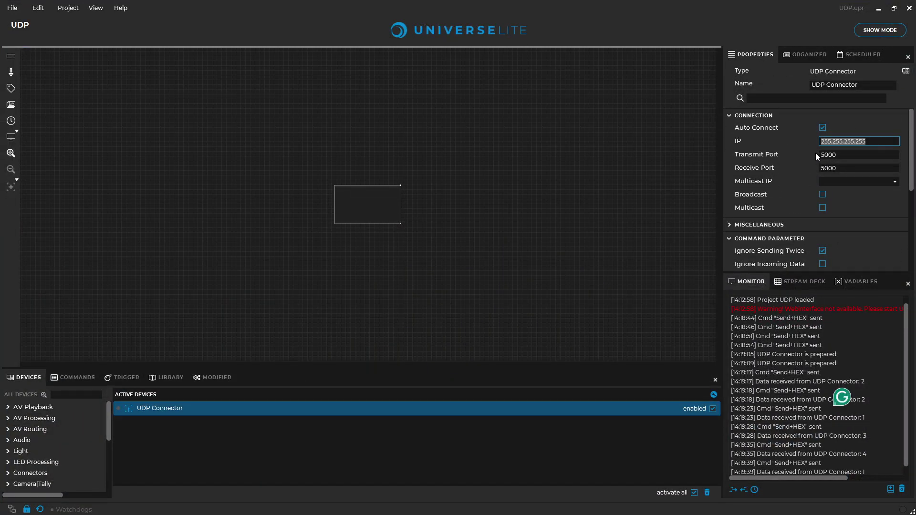
{"action": "type", "text": "192."}
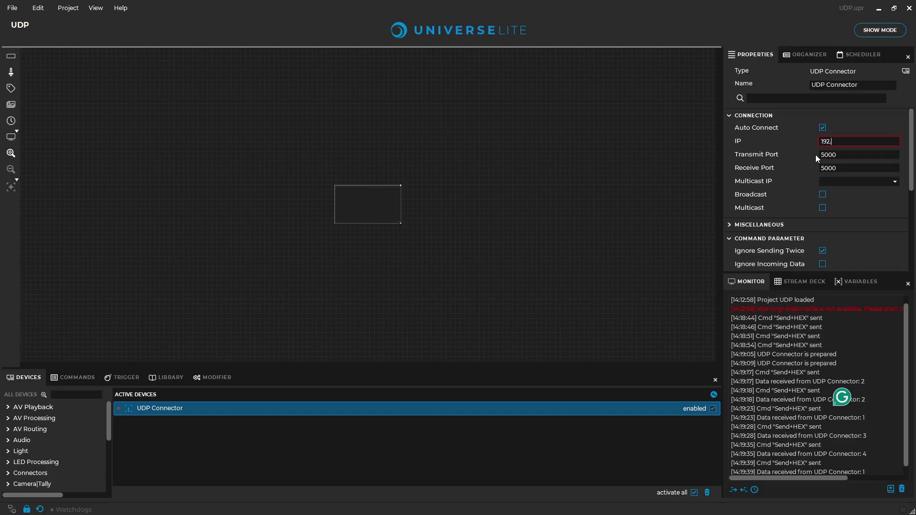
{"action": "type", "text": "168.1.101"}
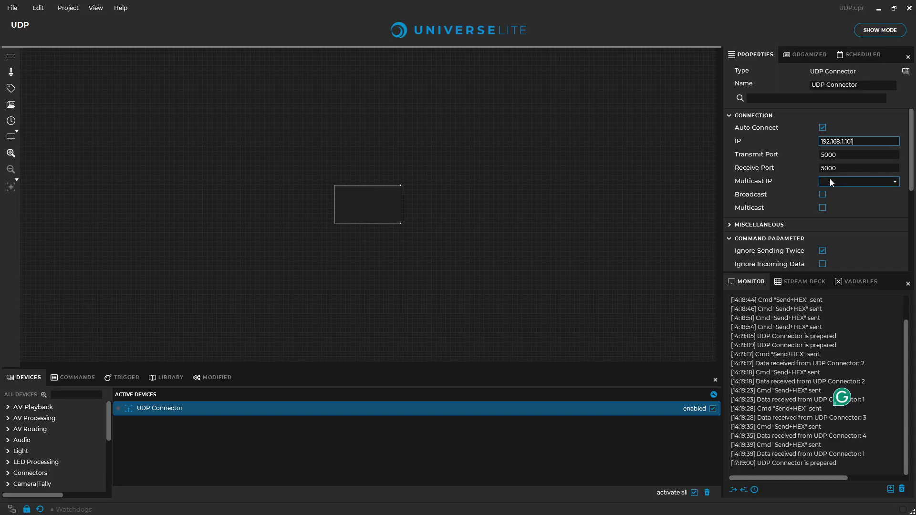
Minimize Universe Lite so the camera feed and BrightAuthor are visible
{"action": "left_click", "coordinate": [881, 10]}
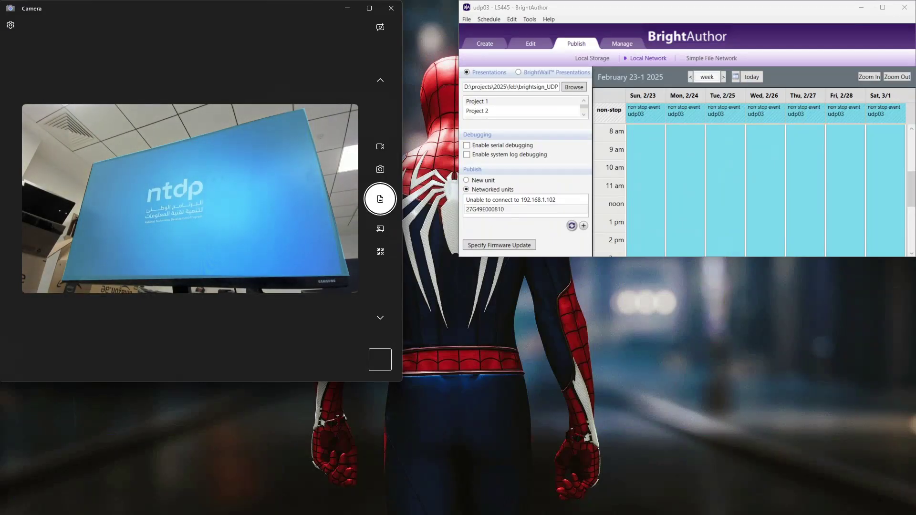
{"action": "key", "text": "alt+Tab"}
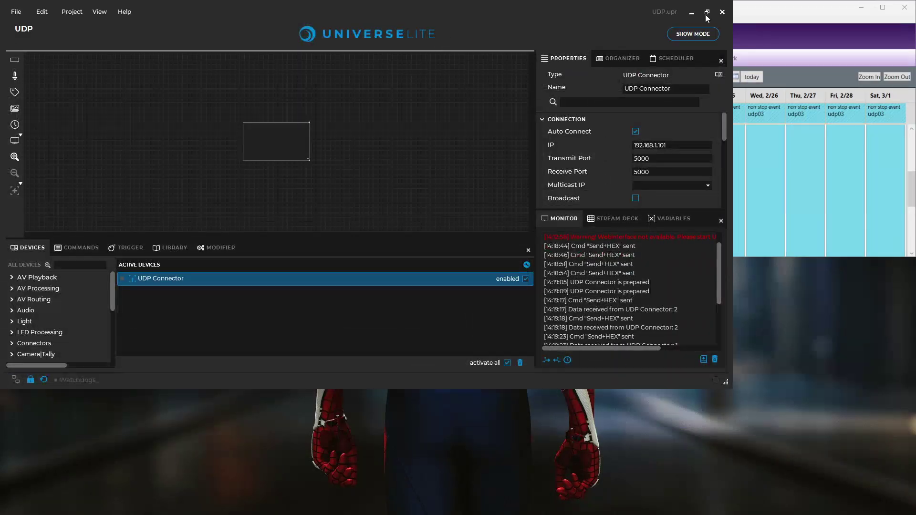
{"action": "left_click", "coordinate": [707, 12]}
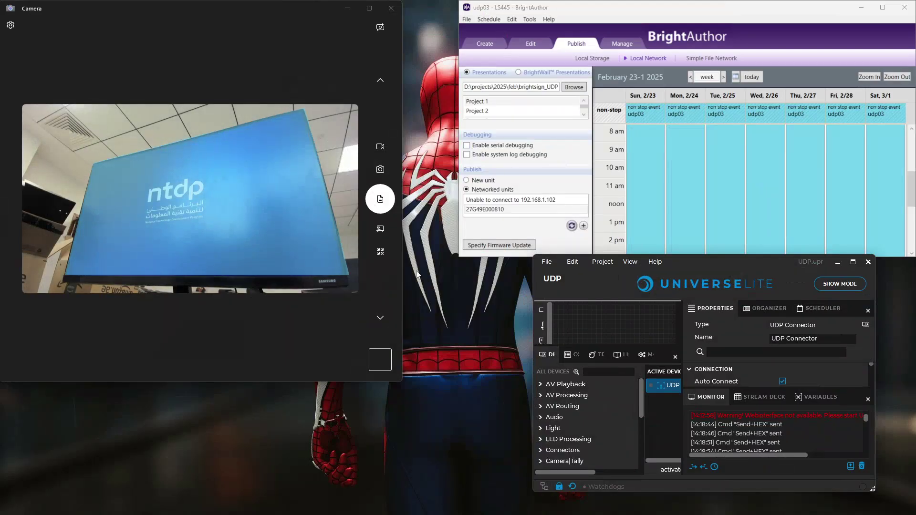
{"action": "left_click", "coordinate": [853, 262]}
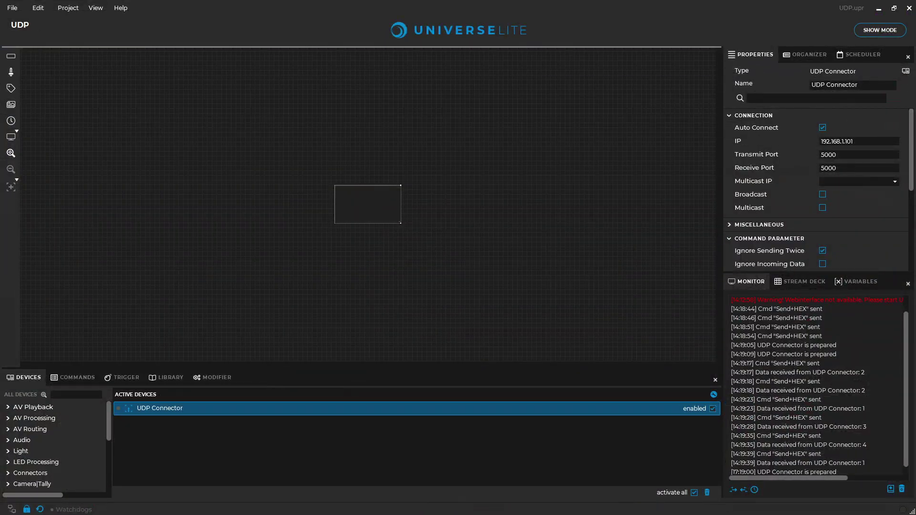
{"action": "left_click", "coordinate": [879, 8]}
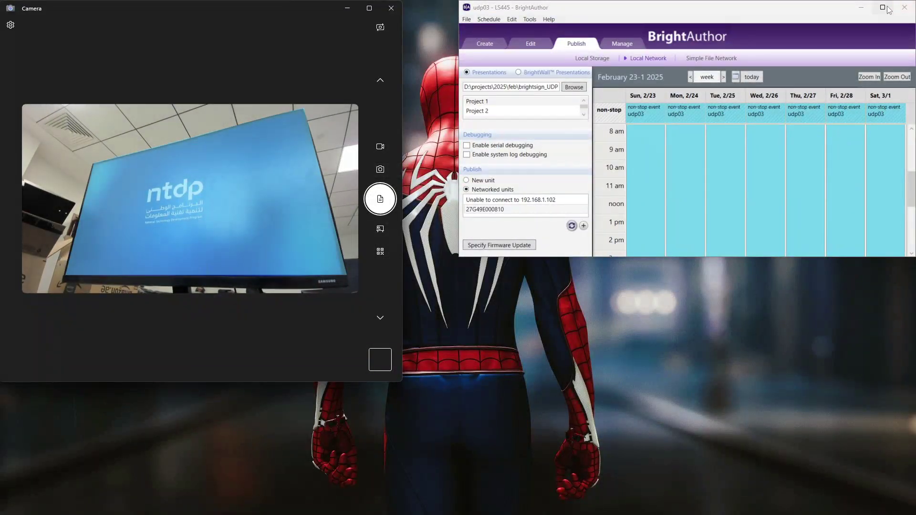
Confirm the Presentation Properties UDP destination and receiver ports are both 5000
{"action": "key", "text": "super+Up"}
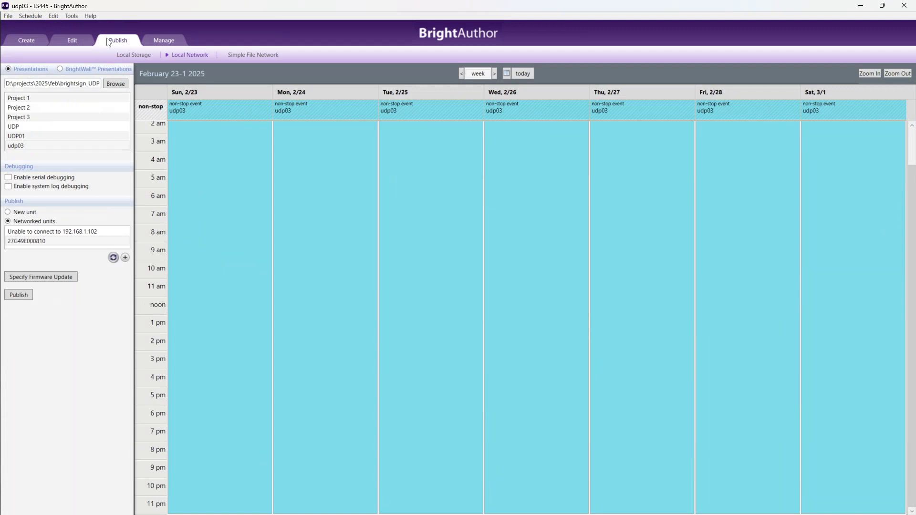
{"action": "left_click", "coordinate": [10, 15]}
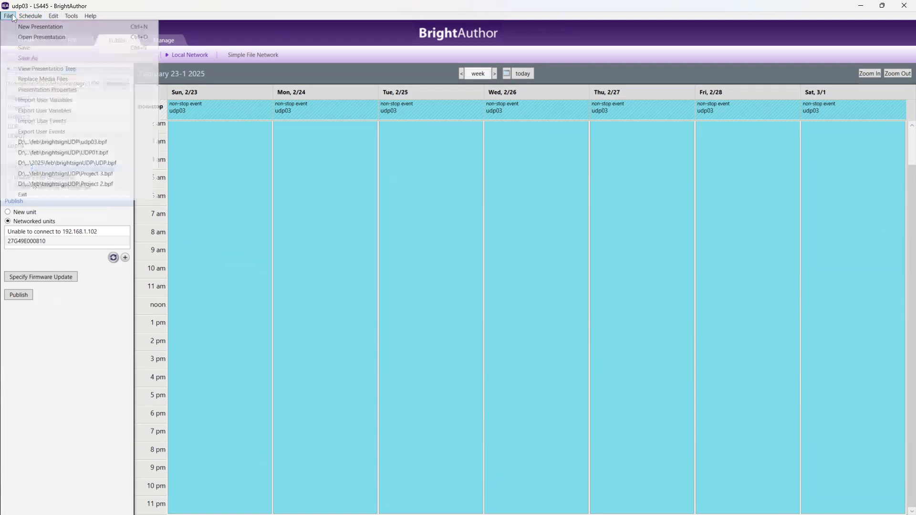
{"action": "left_click", "coordinate": [355, 155]}
{"action": "left_click", "coordinate": [72, 40]}
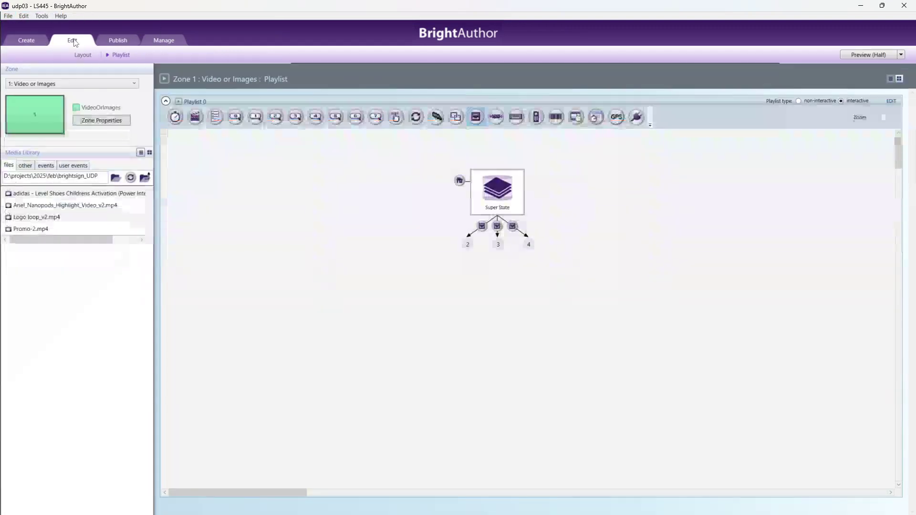
{"action": "left_click", "coordinate": [11, 17]}
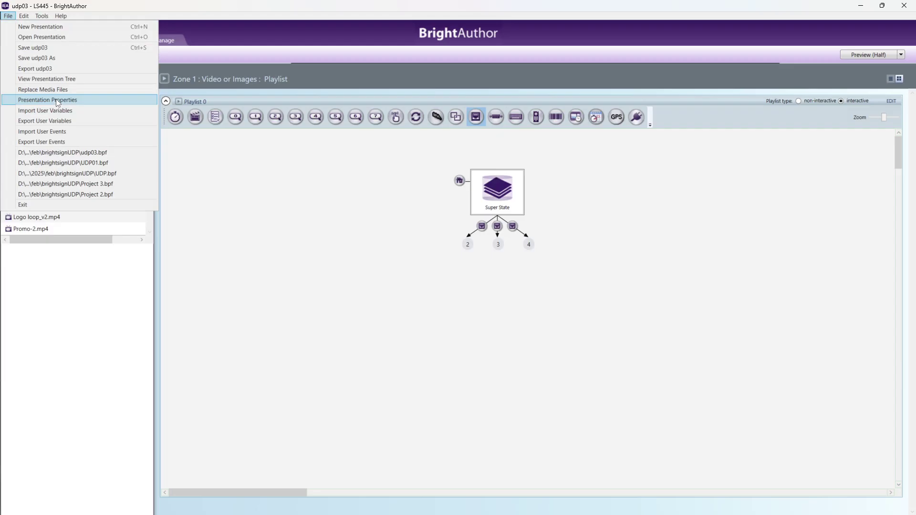
{"action": "left_click", "coordinate": [68, 102]}
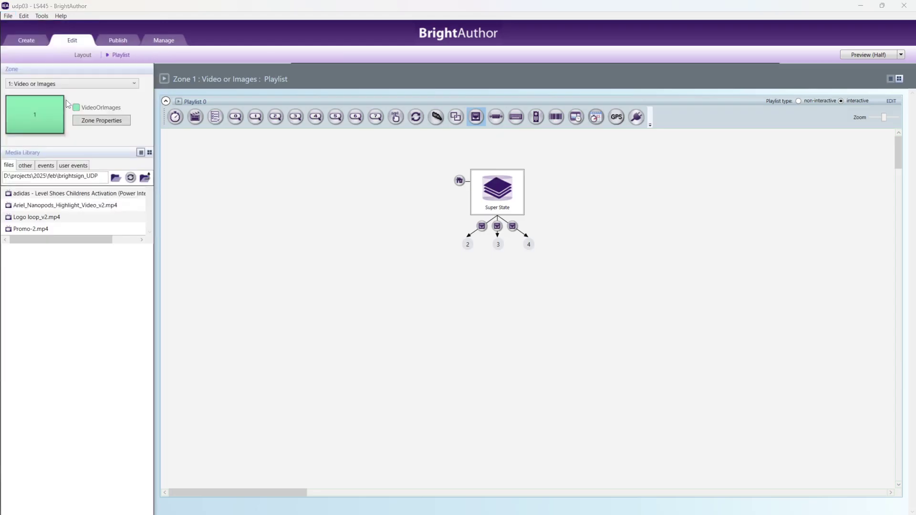
{"action": "left_click", "coordinate": [364, 90]}
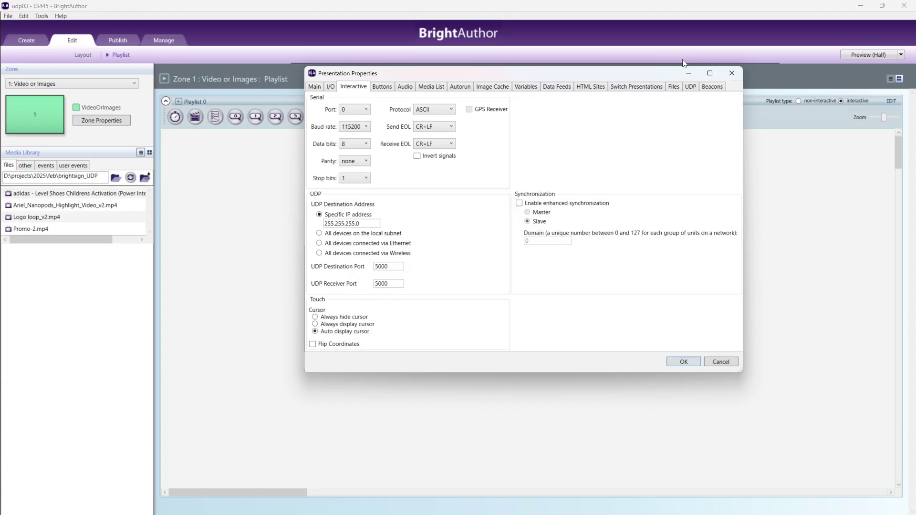
{"action": "left_click", "coordinate": [732, 74]}
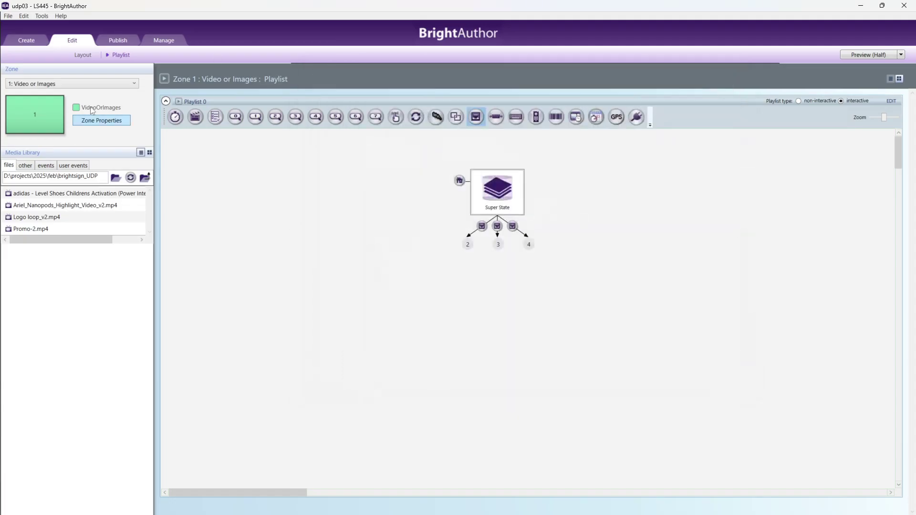
Tile BrightAuthor top-right, camera left and Universe Lite bottom-right, scrolled to Quick Control
{"action": "left_click", "coordinate": [883, 6]}
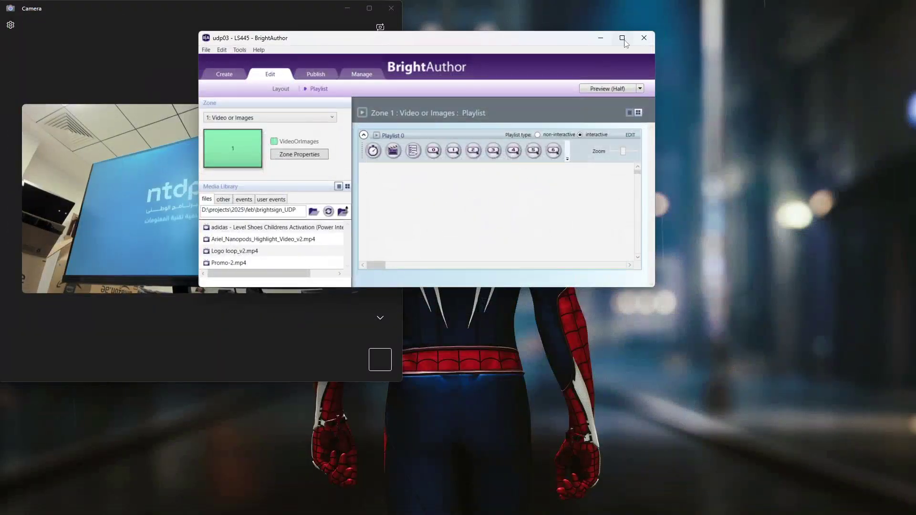
{"action": "mouse_move", "coordinate": [624, 39]}
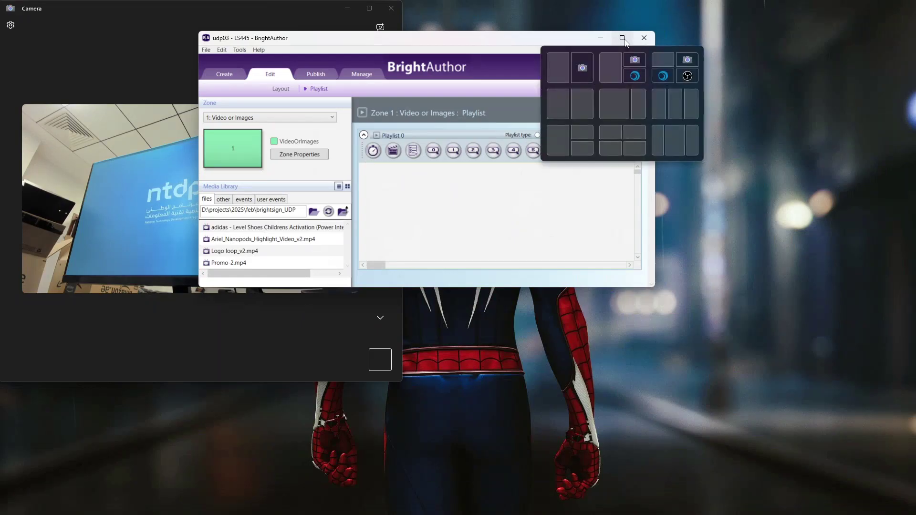
{"action": "left_click", "coordinate": [583, 131]}
{"action": "left_click", "coordinate": [86, 72]}
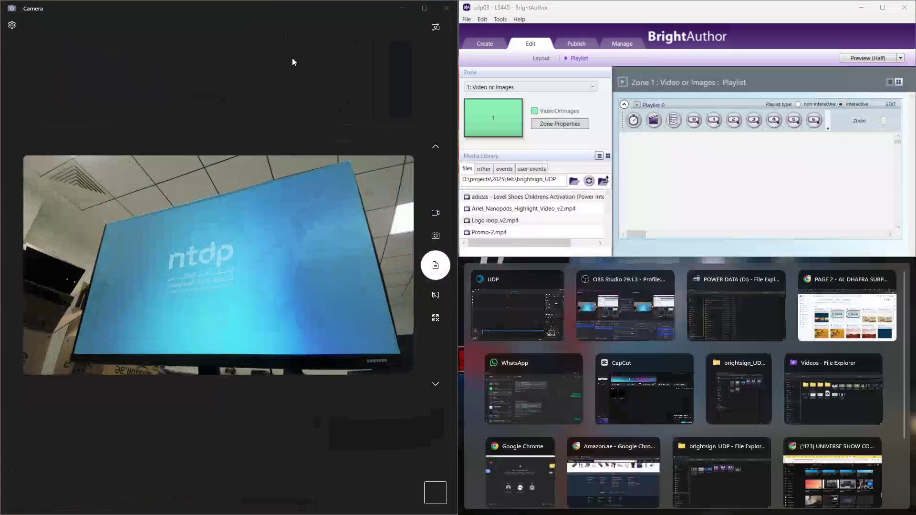
{"action": "left_click", "coordinate": [519, 311]}
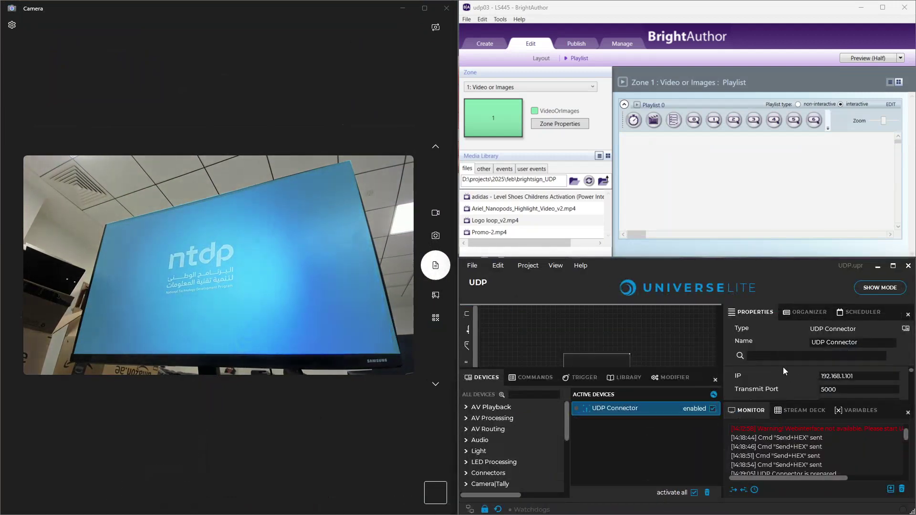
{"action": "scroll", "coordinate": [783, 367], "scroll_direction": "down", "scroll_amount": 3}
{"action": "scroll", "coordinate": [783, 368], "scroll_direction": "up", "scroll_amount": 6}
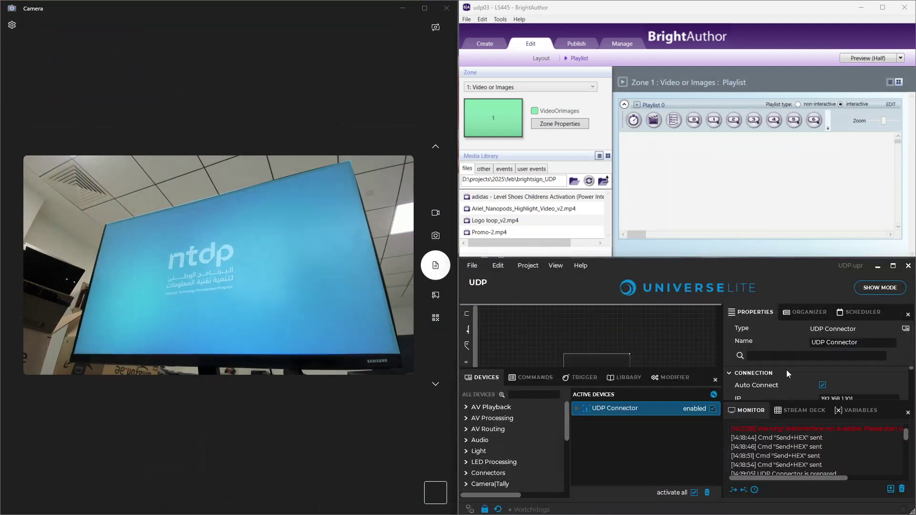
{"action": "scroll", "coordinate": [787, 371], "scroll_direction": "down", "scroll_amount": 1}
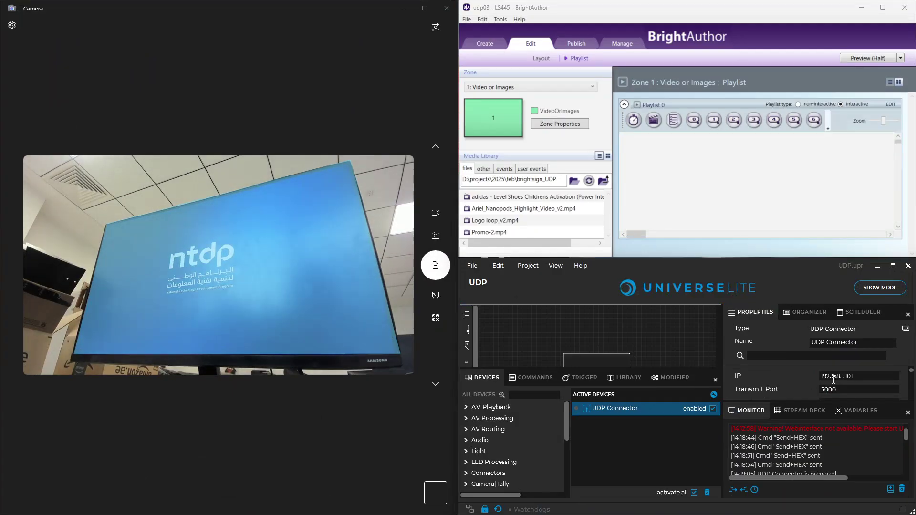
{"action": "scroll", "coordinate": [834, 380], "scroll_direction": "down", "scroll_amount": 3}
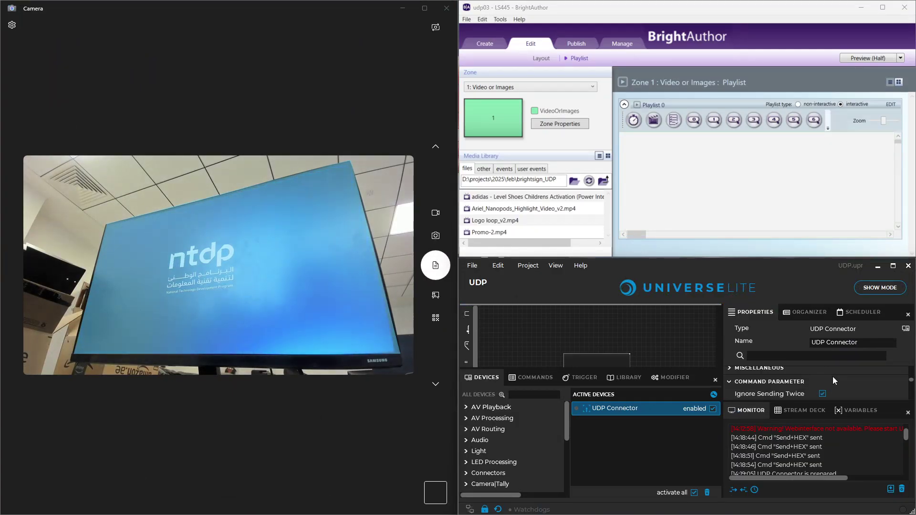
{"action": "scroll", "coordinate": [833, 377], "scroll_direction": "down", "scroll_amount": 5}
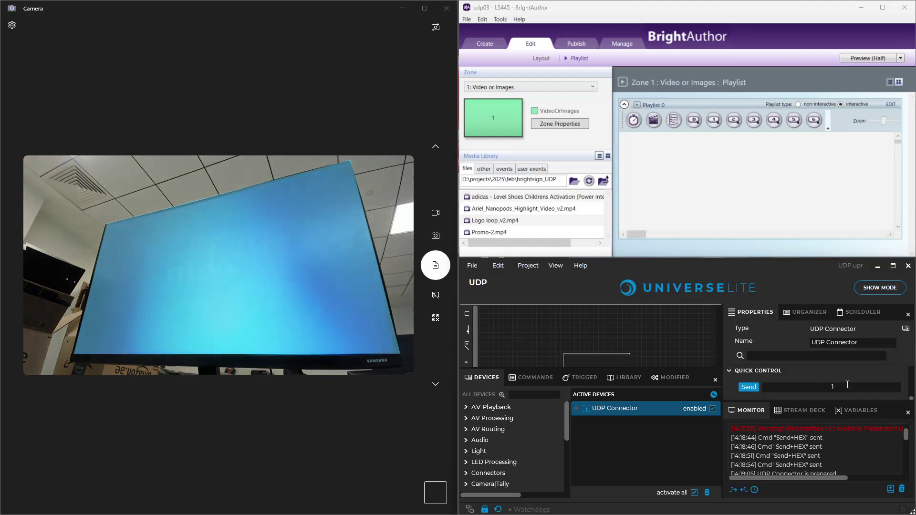
Send UDP values 2 and then 3 from Quick Control
{"action": "left_click", "coordinate": [847, 385]}
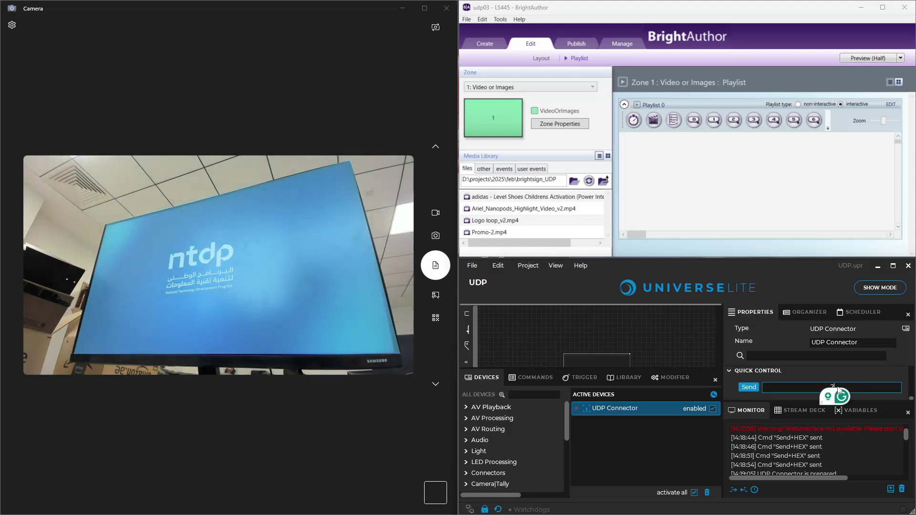
{"action": "left_click", "coordinate": [749, 388]}
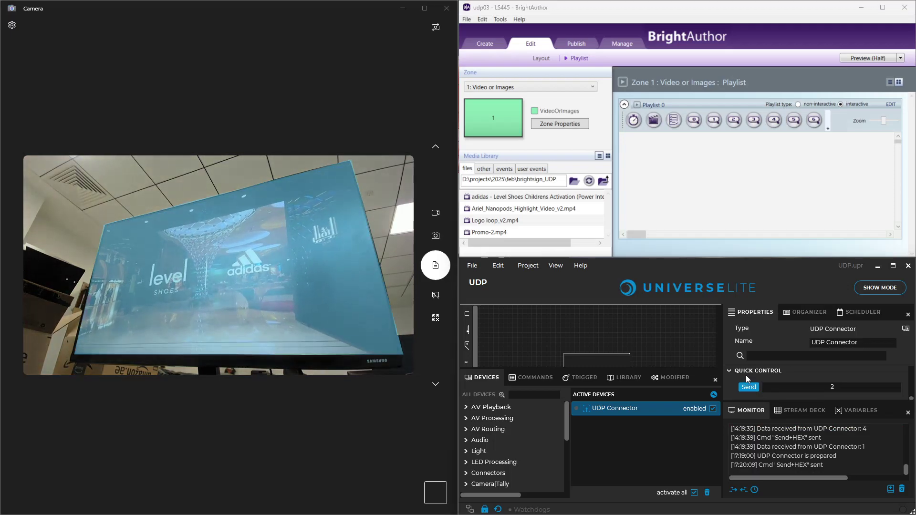
{"action": "left_click", "coordinate": [833, 387]}
{"action": "key", "text": "BackSpace"}
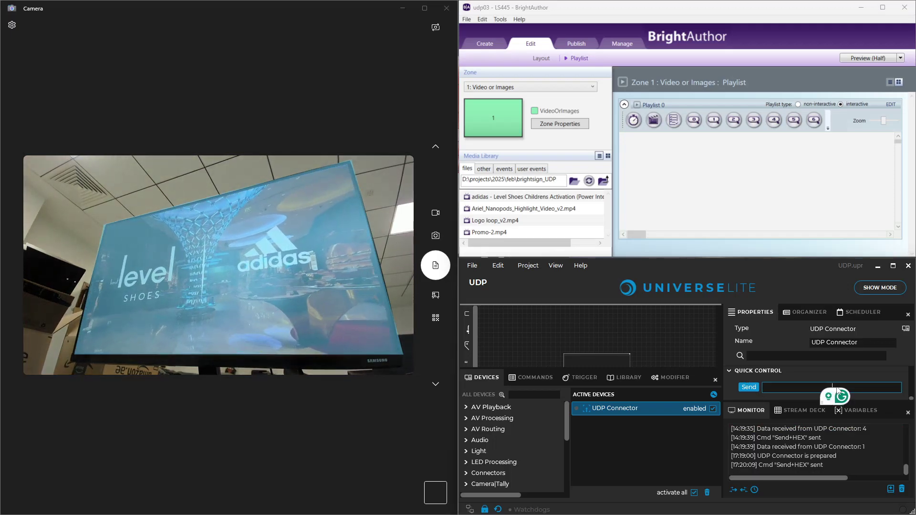
{"action": "type", "text": "3"}
{"action": "left_click", "coordinate": [748, 388]}
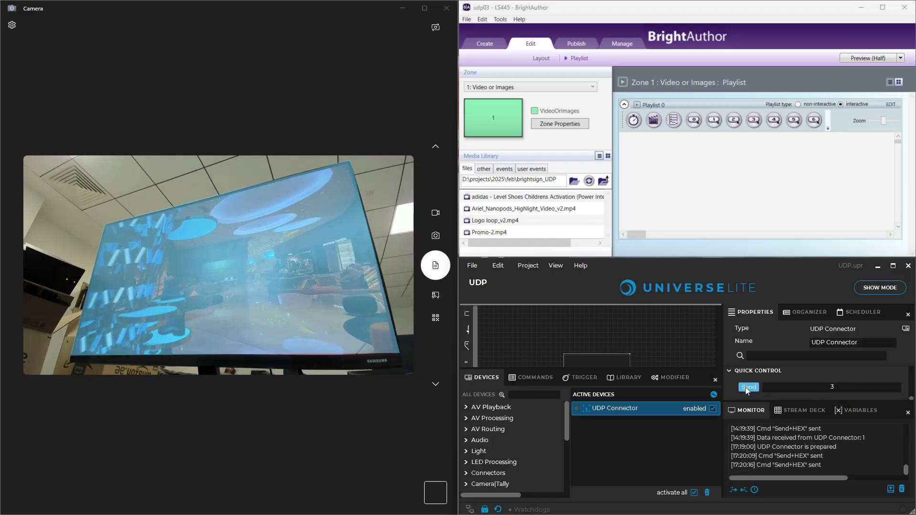
Send value 4, then 2 again to replay the Level Shoes video
{"action": "left_click", "coordinate": [840, 386]}
{"action": "key", "text": "BackSpace"}
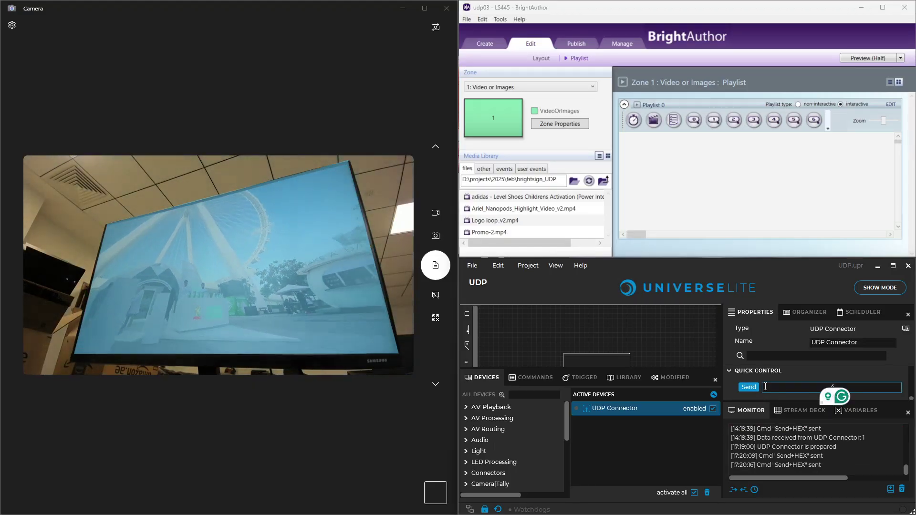
{"action": "type", "text": "4"}
{"action": "left_click", "coordinate": [750, 388]}
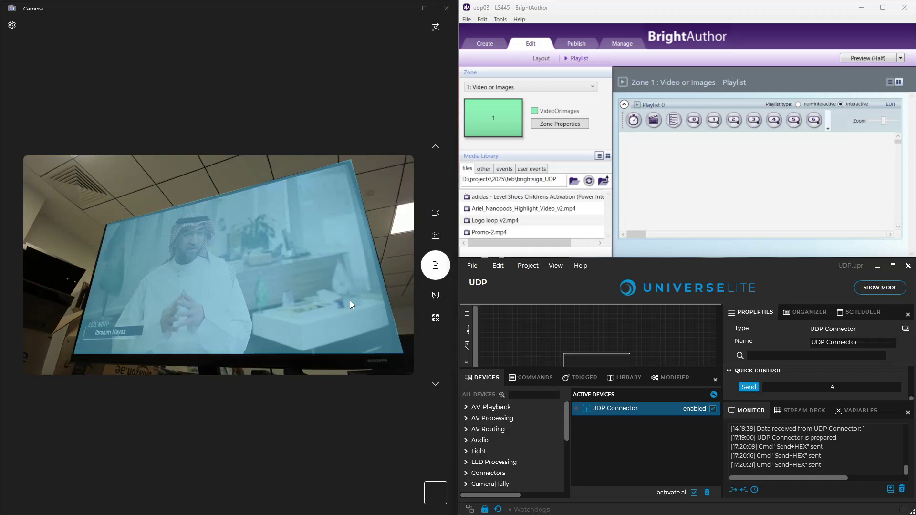
{"action": "left_click", "coordinate": [845, 389]}
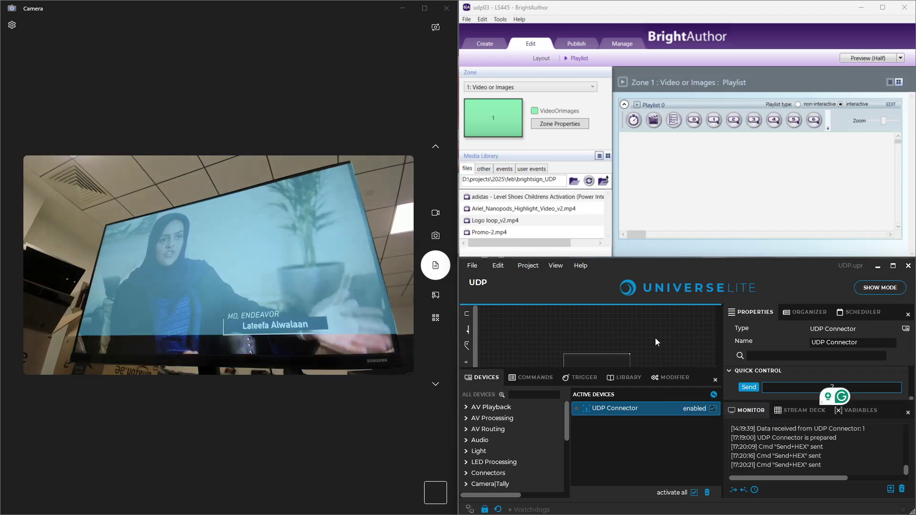
{"action": "left_click", "coordinate": [749, 387]}
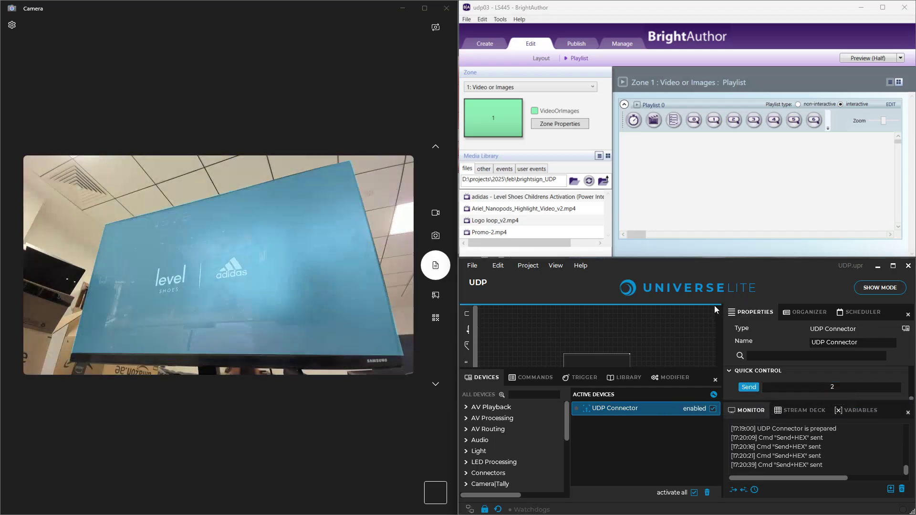